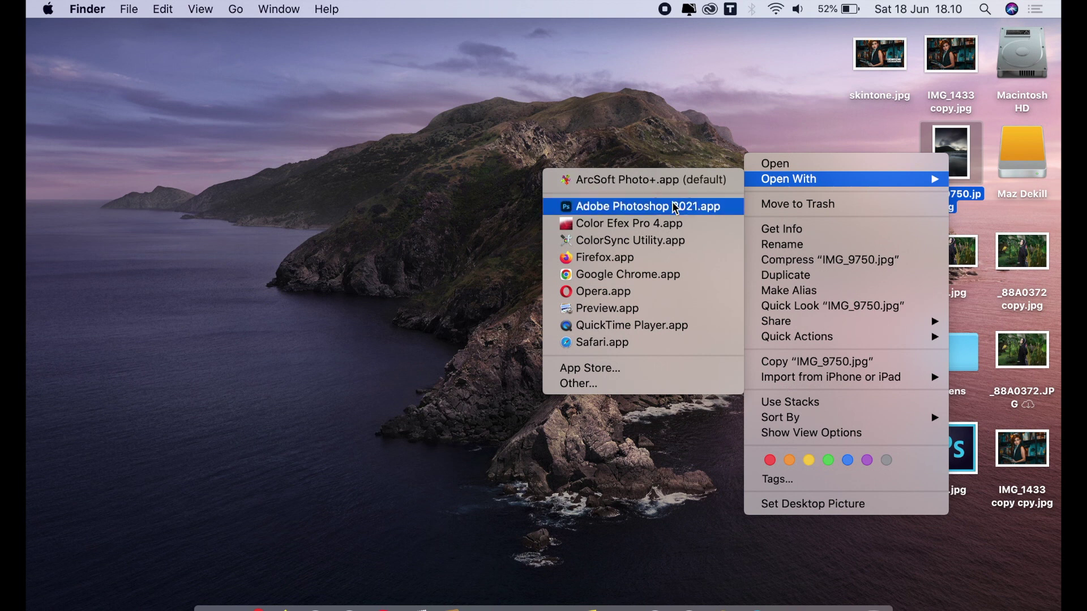
- Open IMG_9750.jpg from the desktop with Adobe Photoshop 2021 via Open With
left_click(673, 207)
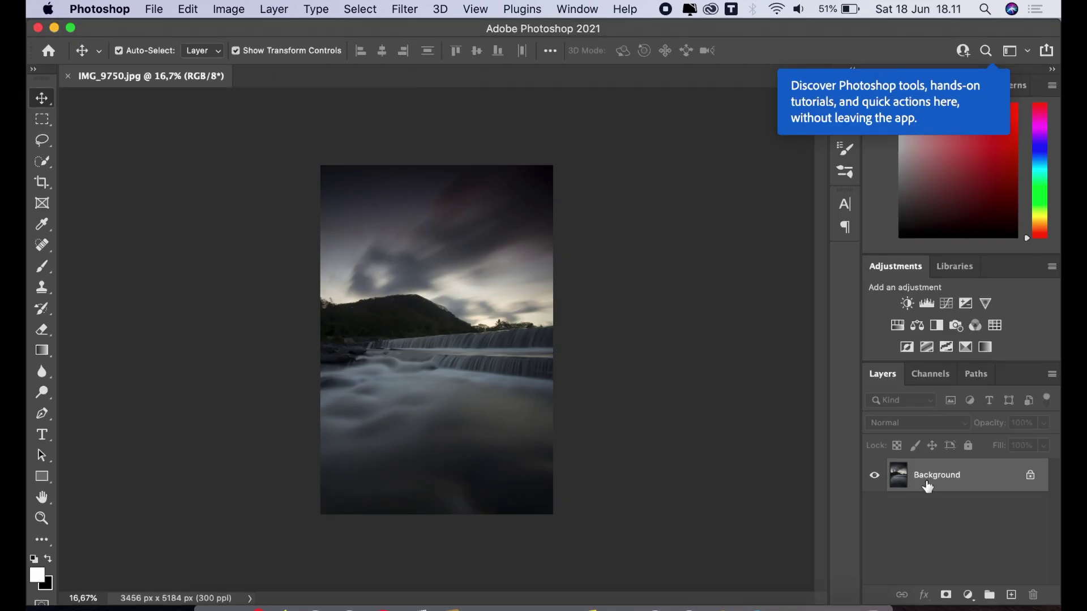
- Duplicate Background into a 'Background copy' layer and run Filter > Camera Raw Filter on it
left_click_drag(927, 487, 1013, 590)
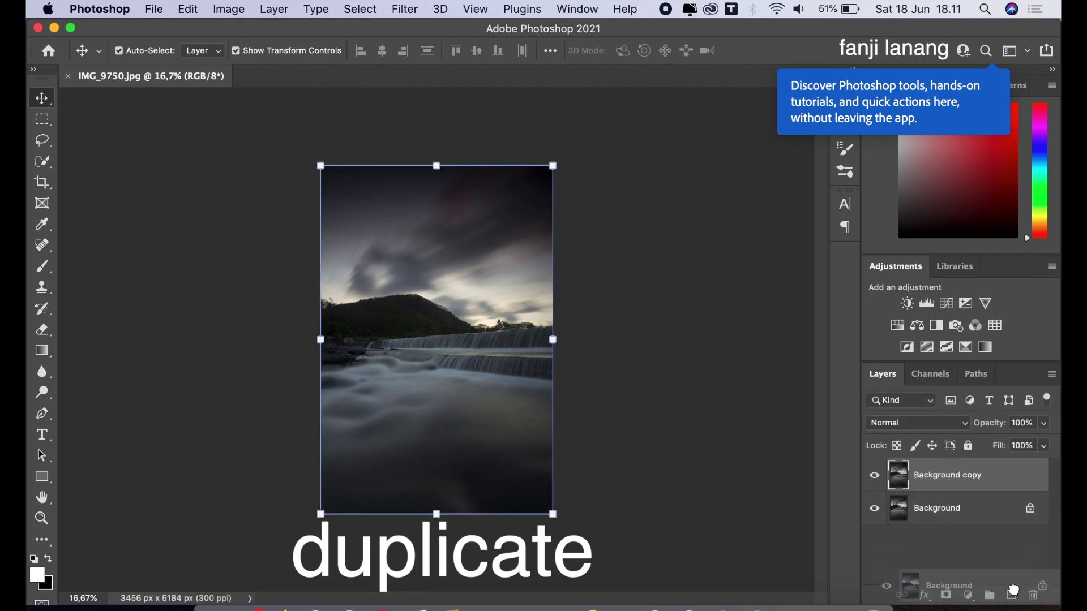
left_click(952, 477)
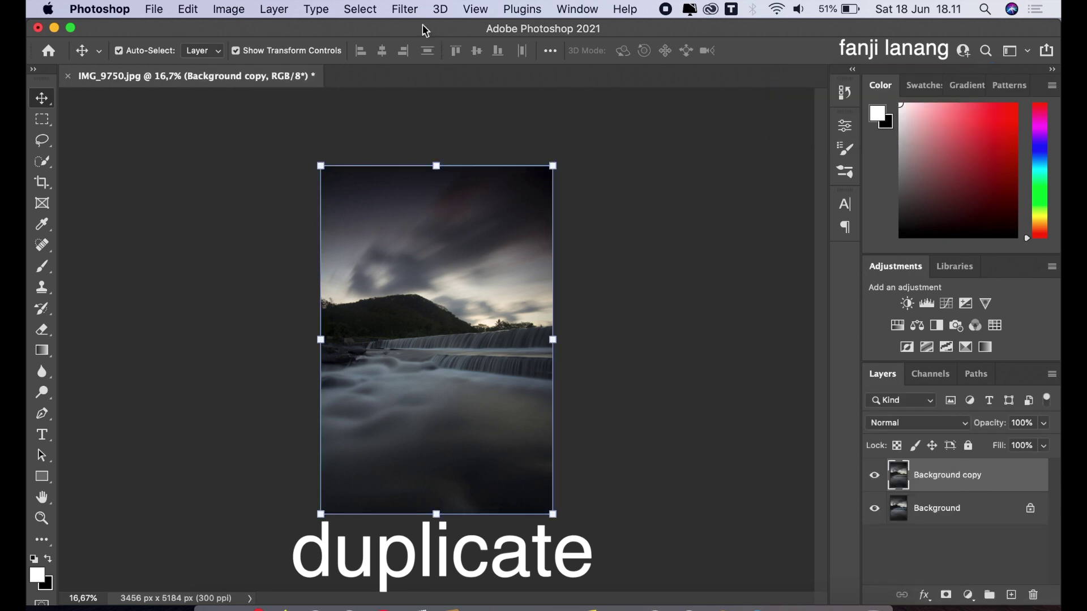
left_click(406, 9)
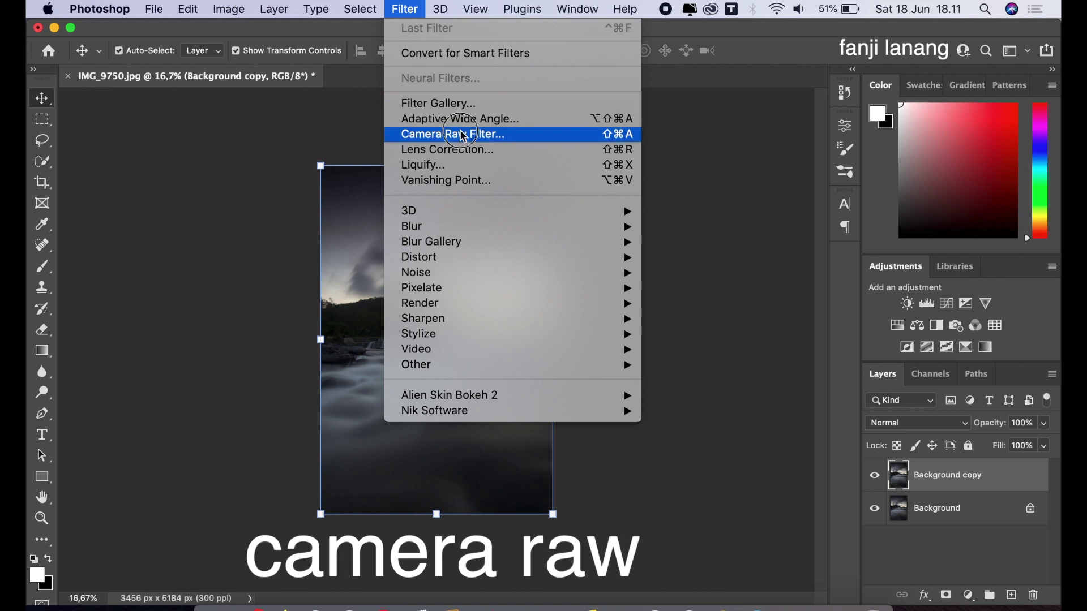
left_click(463, 136)
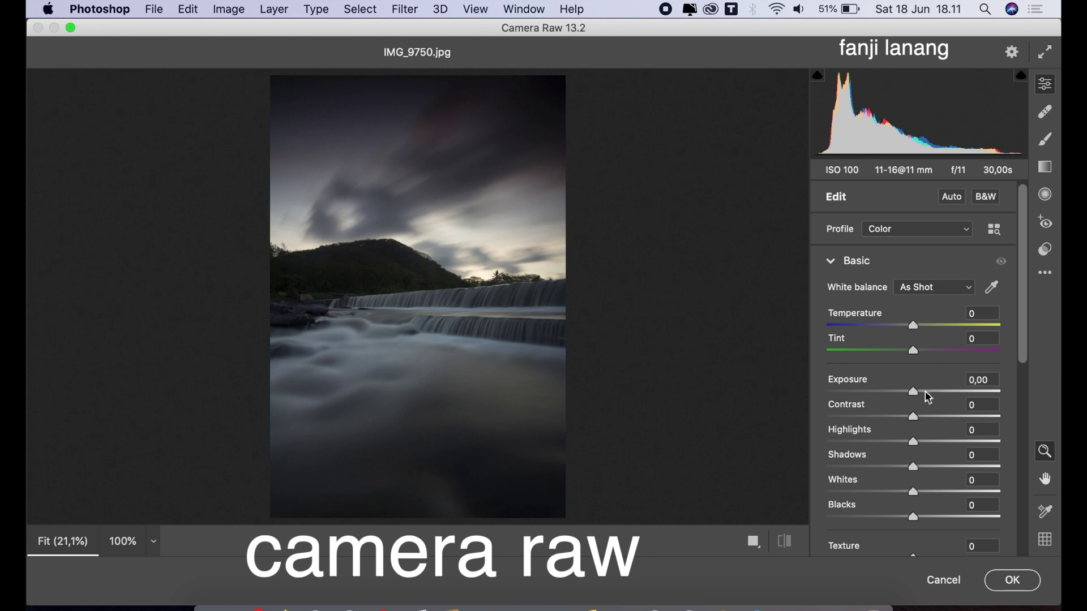
- Set Highlights to -97, Shadows to +100 and Contrast to +10 in the Basic panel
left_click_drag(913, 441, 832, 443)
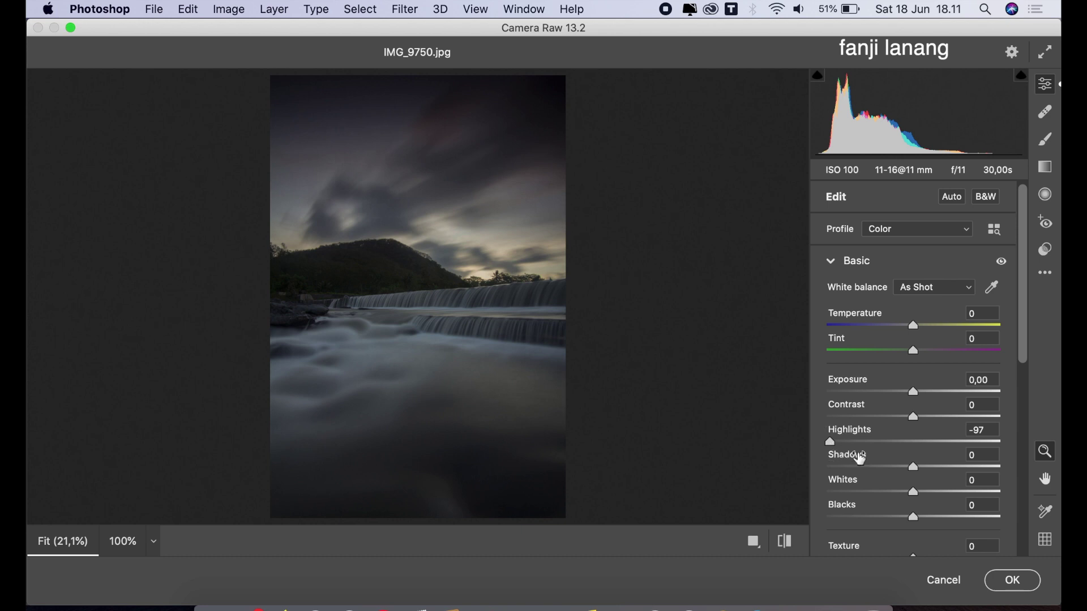
left_click_drag(913, 467, 1027, 484)
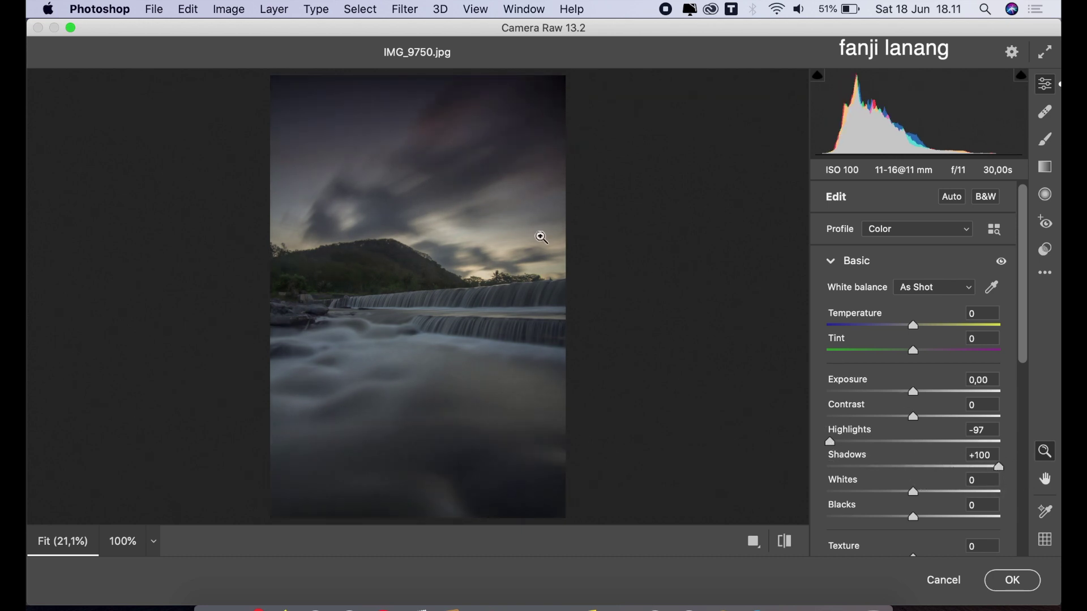
left_click_drag(909, 419, 930, 446)
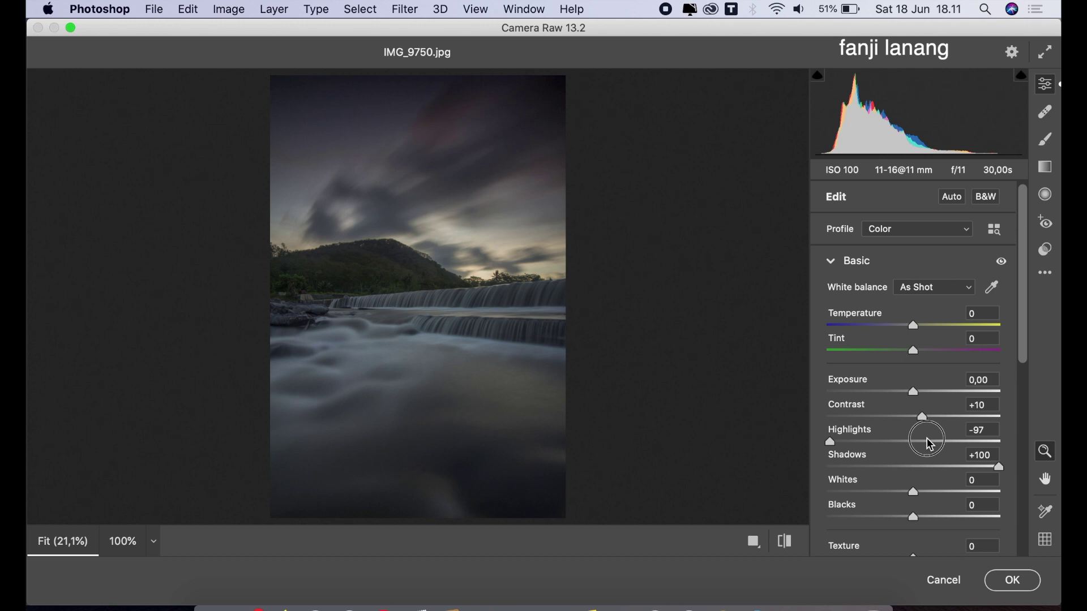
left_click_drag(1024, 342, 1025, 423)
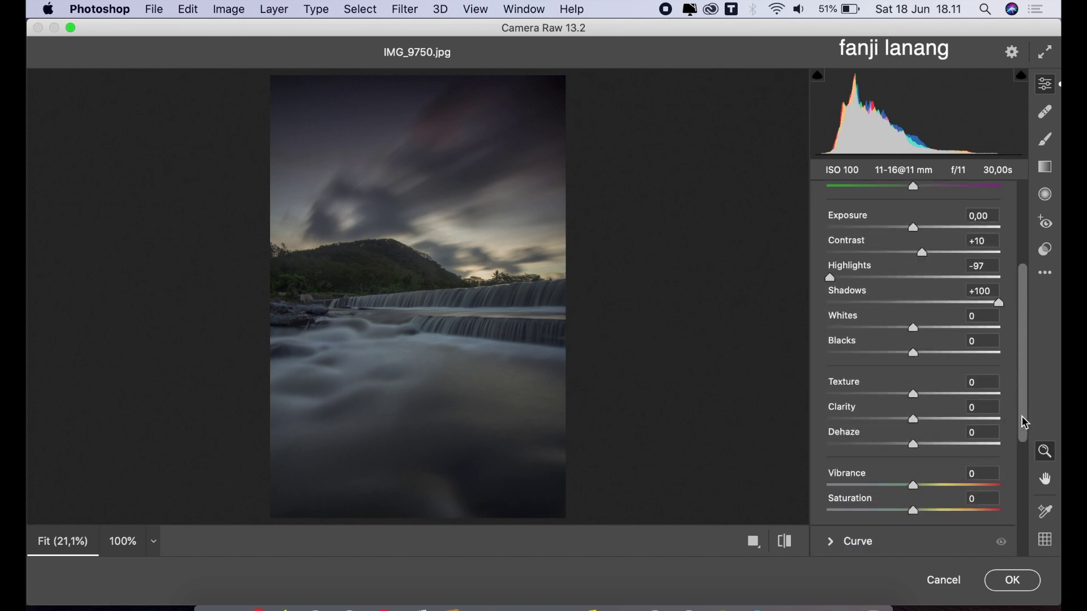
- Raise Vibrance and Saturation to +35 each and Exposure to +0.50
left_click(937, 486)
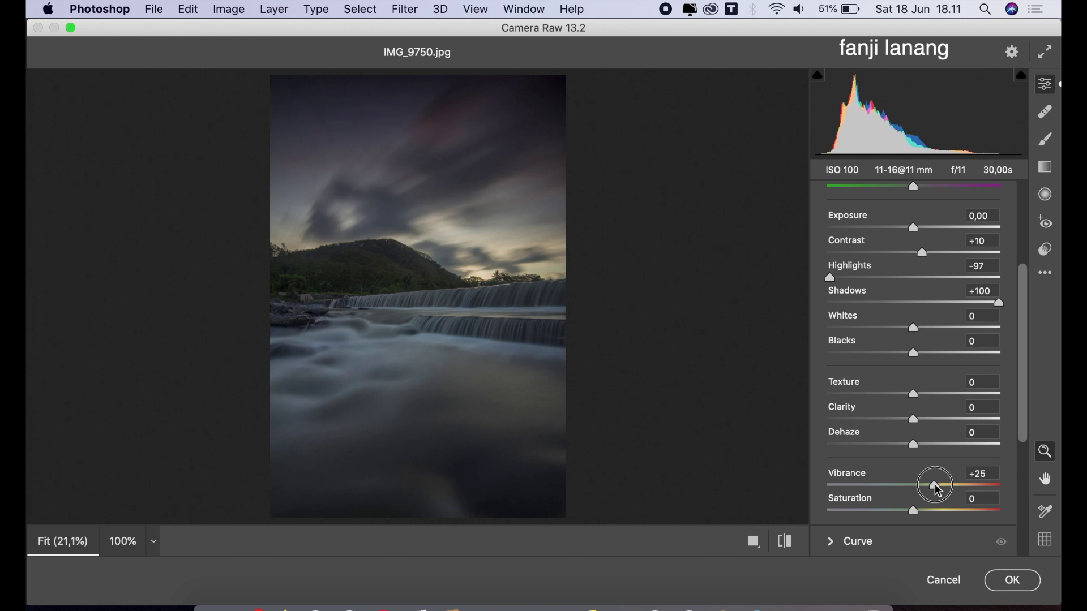
mouse_move(937, 487)
left_mouse_down()
mouse_move(996, 487)
mouse_move(947, 494)
left_mouse_up()
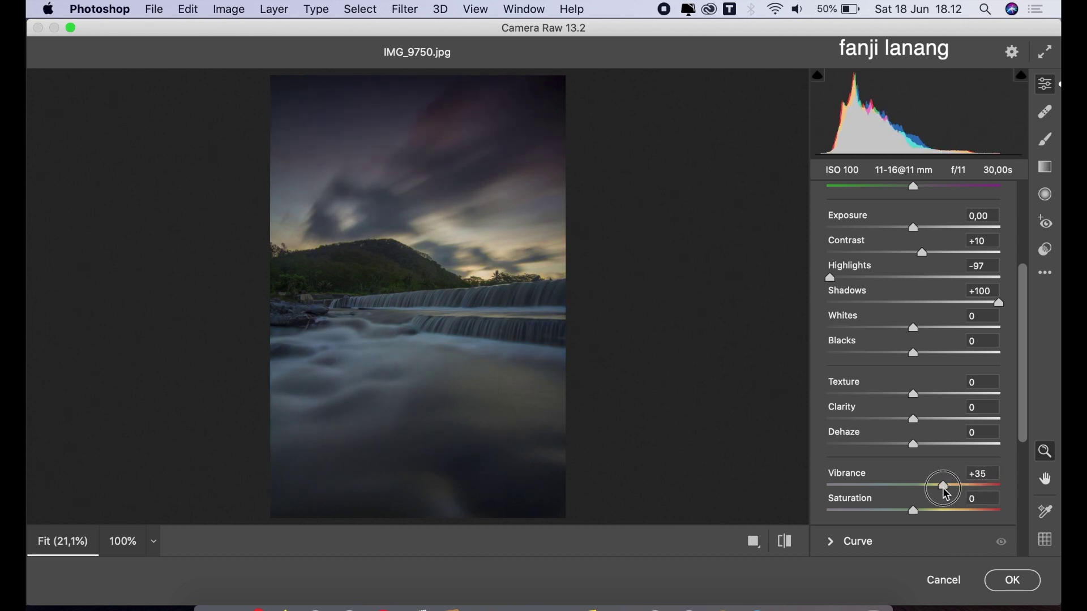
left_click(939, 512)
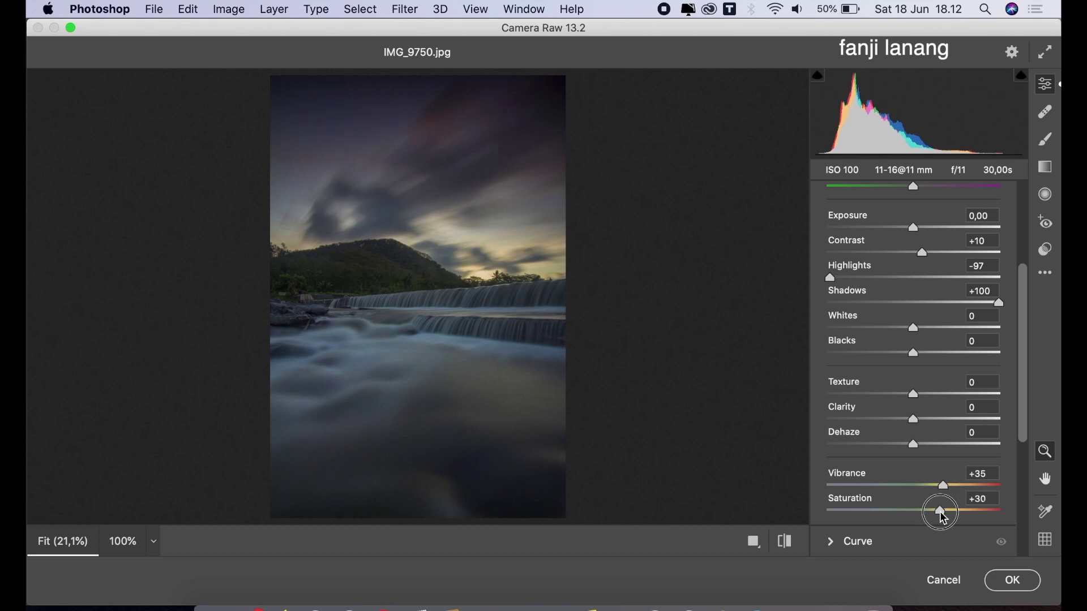
left_click_drag(940, 512, 947, 523)
scroll(1024, 247, "up", 5)
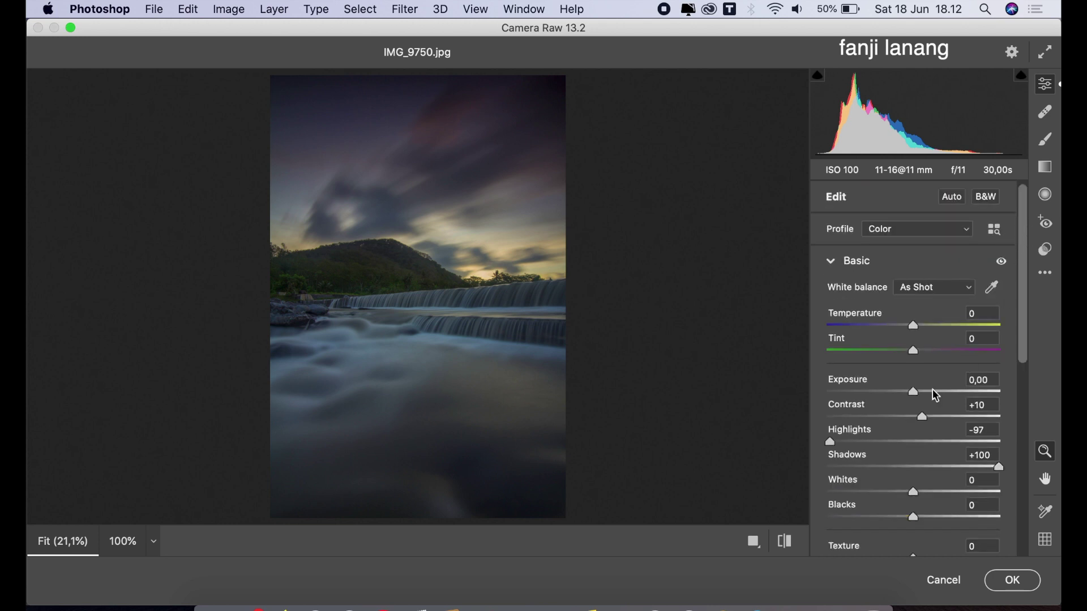
left_click_drag(914, 392, 926, 402)
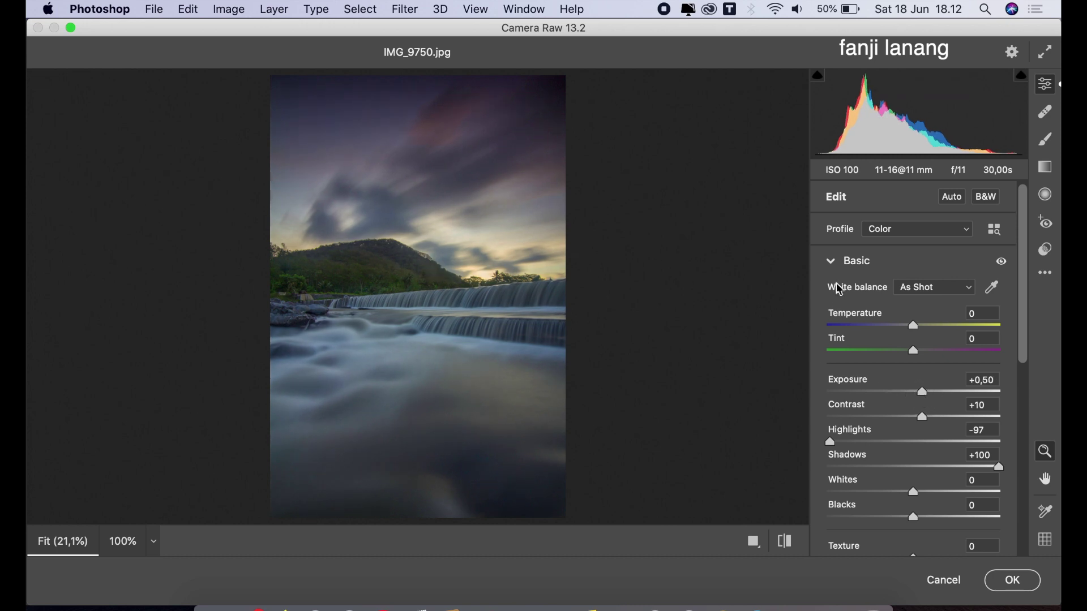
- Collapse the Basic panel and toggle the before/after preview to compare the edits
left_click(832, 263)
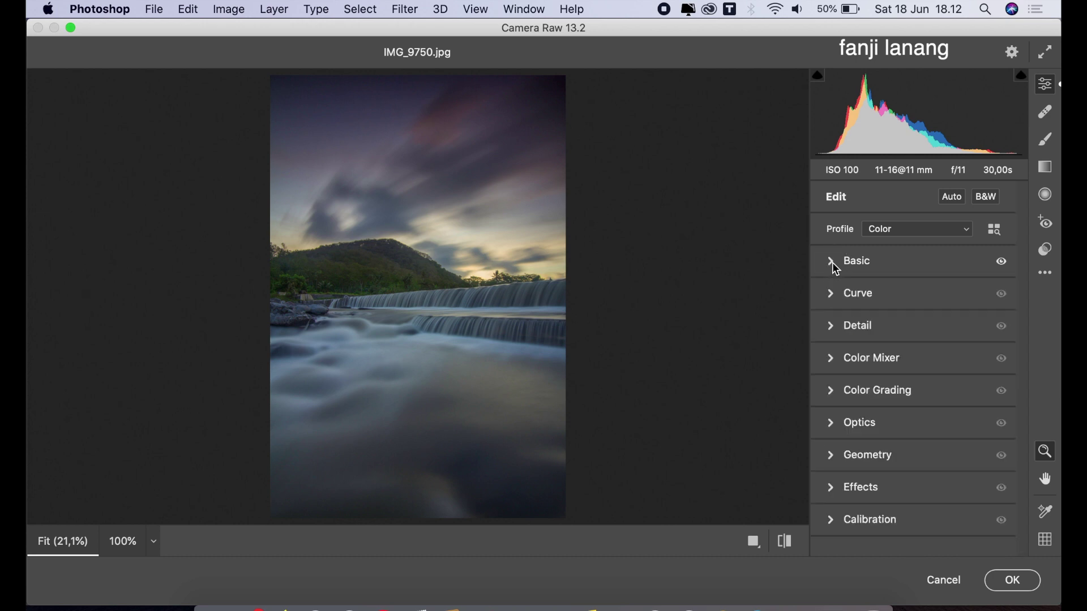
left_click(787, 542)
left_click(789, 541)
left_click(790, 542)
left_click(789, 541)
- In Color Mixer Saturation, set Oranges +46, Yellows +45, Greens +37 and Blues +35, then compare
left_click(836, 358)
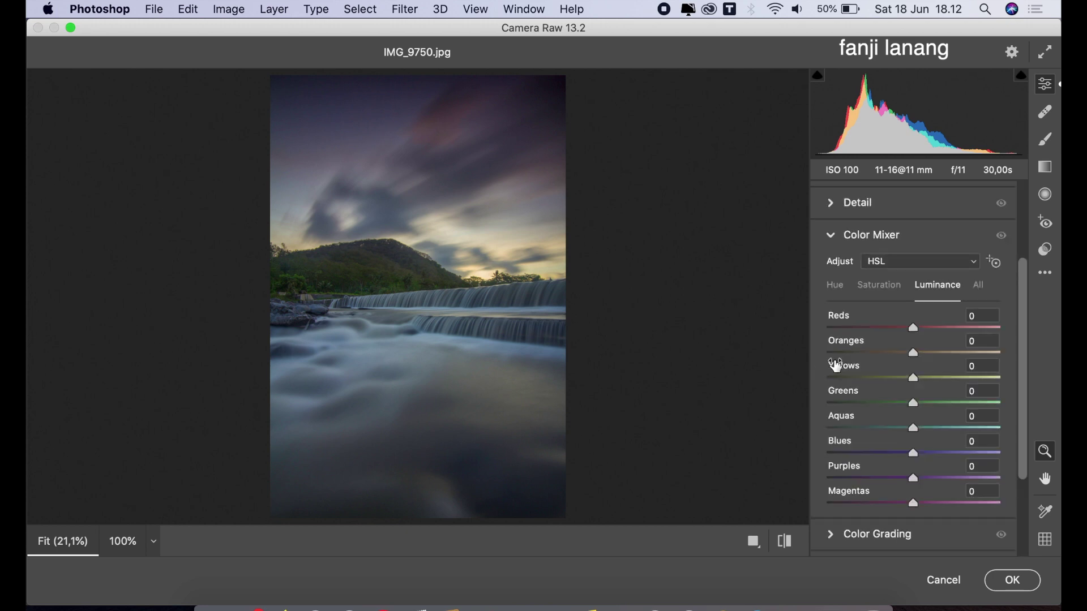
left_click(869, 289)
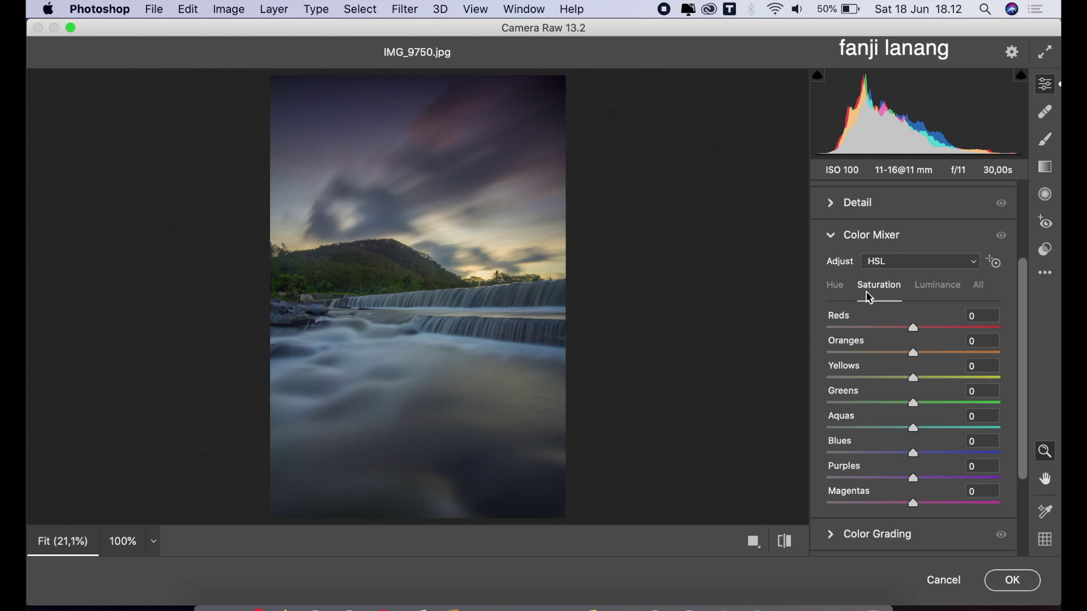
mouse_move(938, 360)
left_mouse_down()
mouse_move(899, 357)
mouse_move(1020, 354)
mouse_move(942, 356)
mouse_move(956, 372)
left_mouse_up()
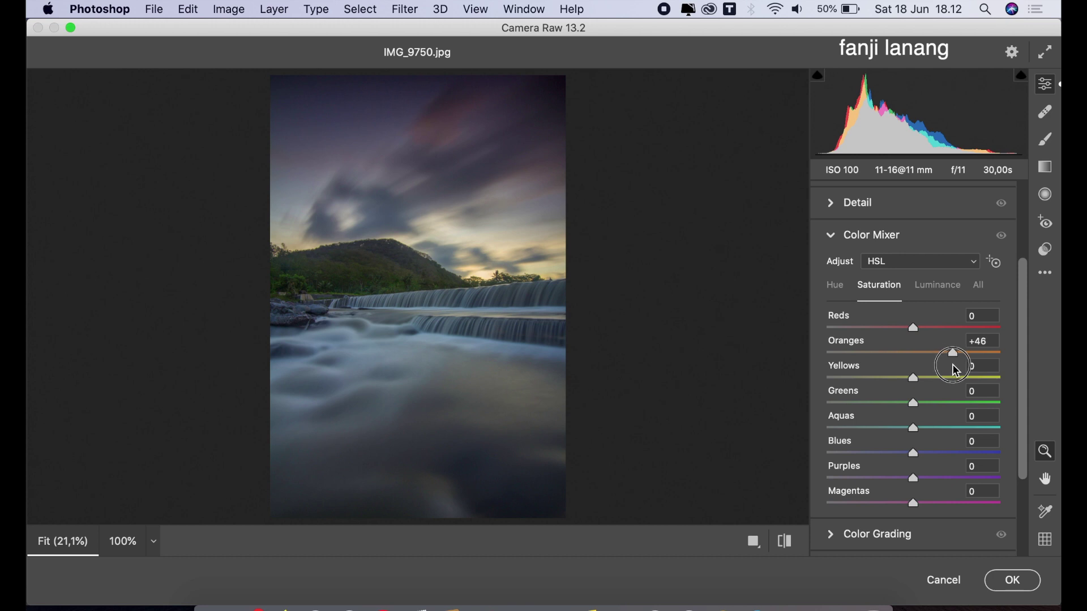
left_click(949, 378)
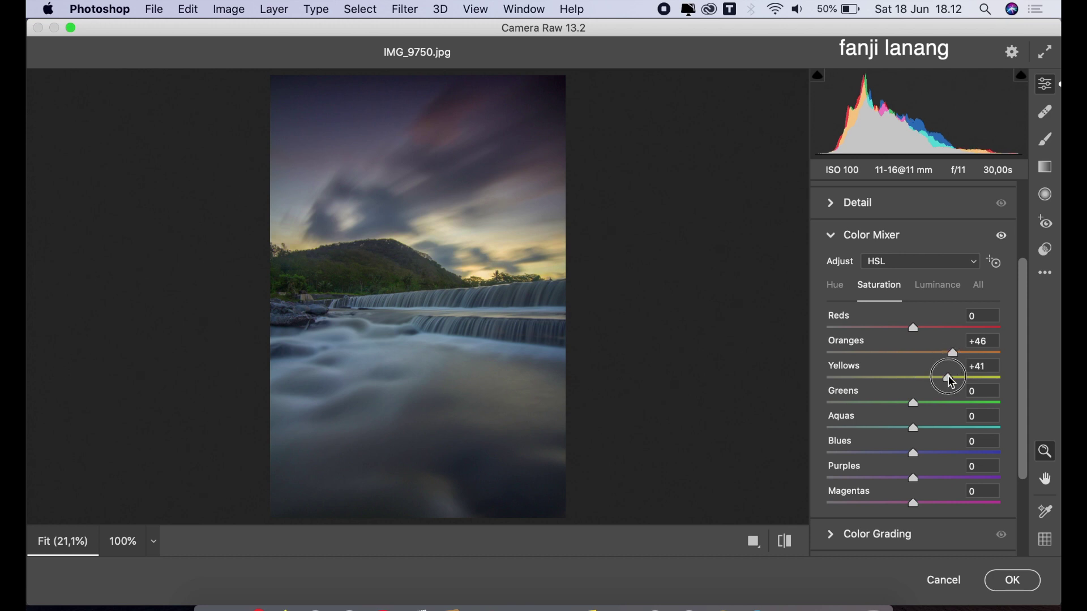
left_click_drag(949, 376, 951, 383)
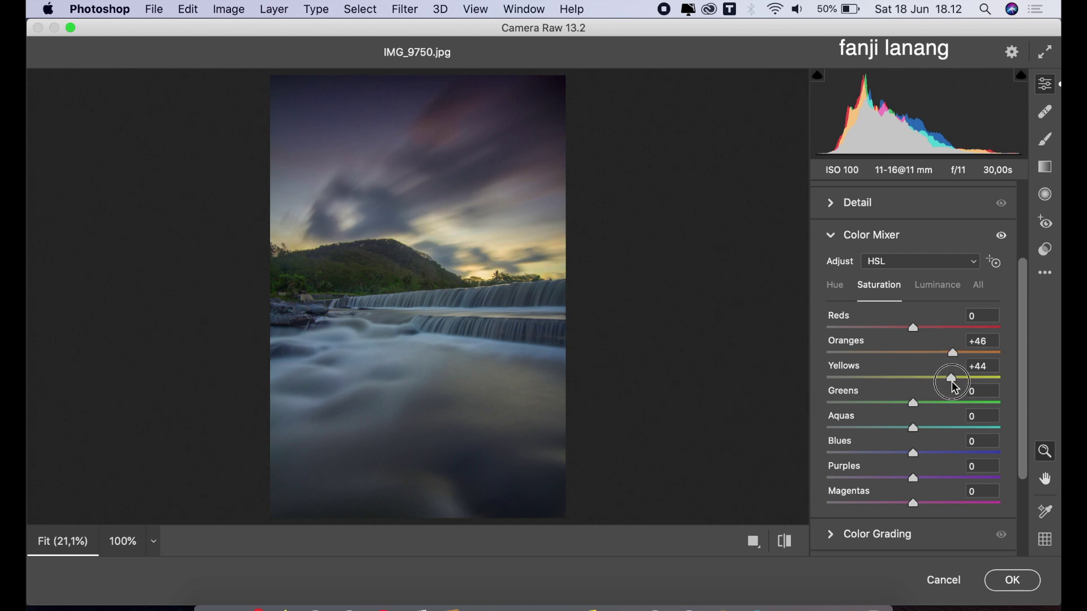
left_click(938, 405)
left_click_drag(940, 412, 950, 422)
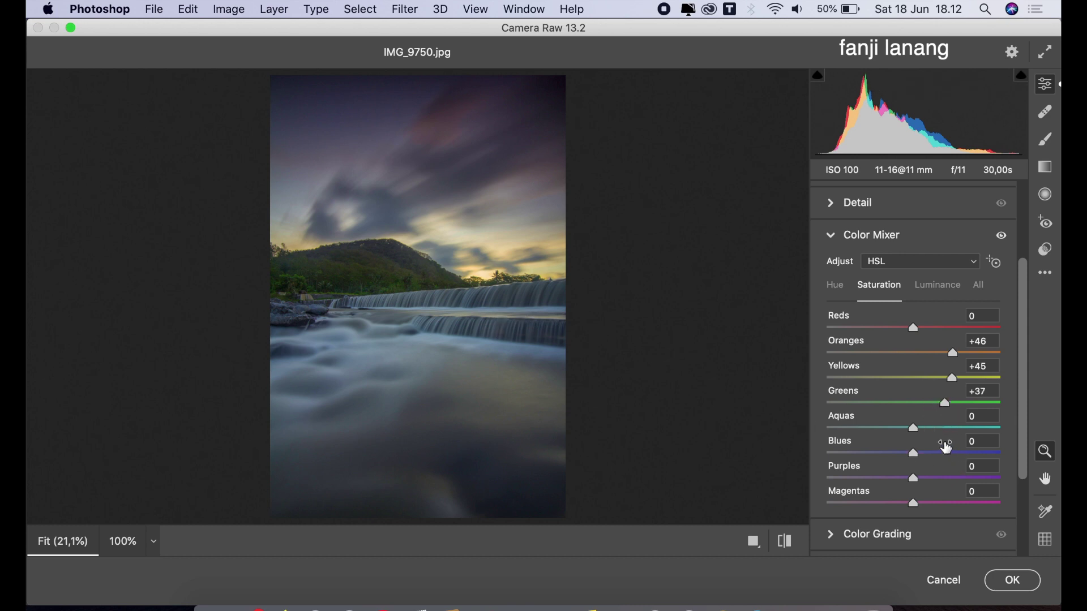
left_click_drag(951, 453, 940, 467)
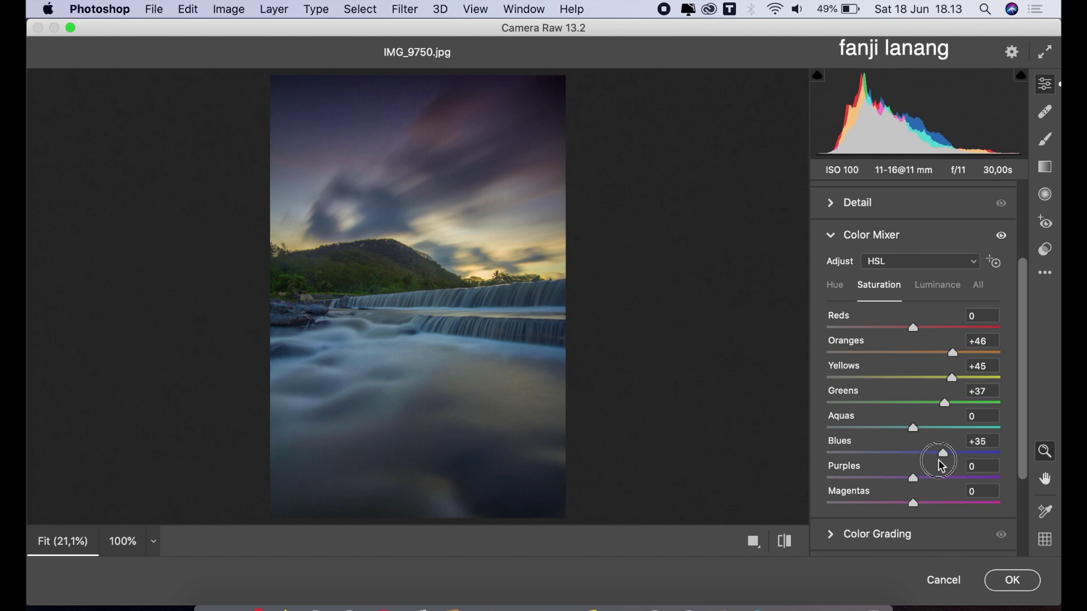
left_click(786, 541)
left_click(788, 541)
- Select the Radial Filter tool and set Highlights -9, Dehaze +10 and Temperature 0
left_click(831, 236)
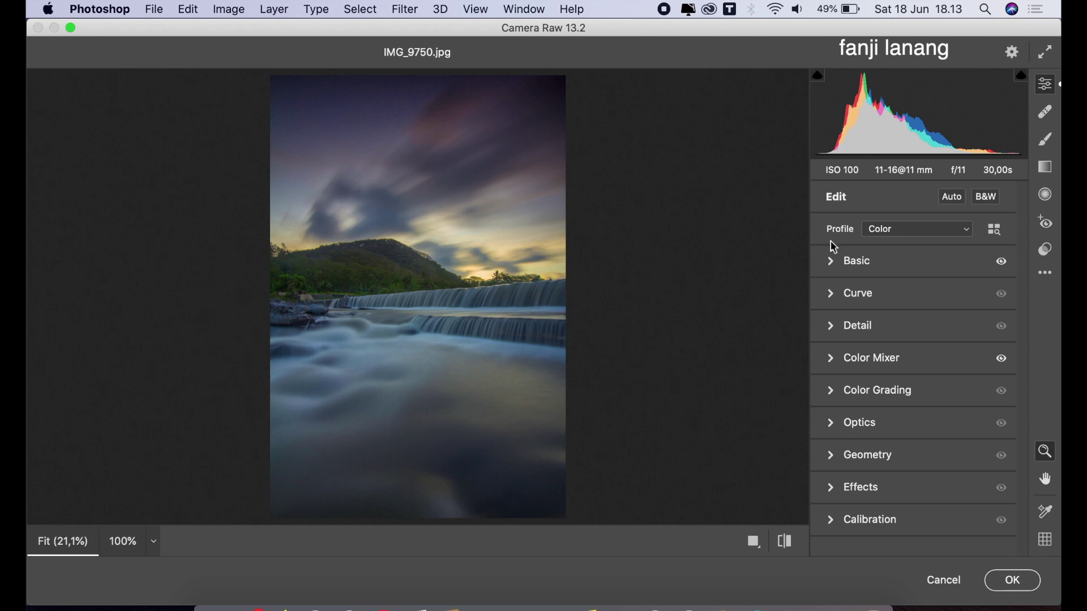
left_click(1050, 196)
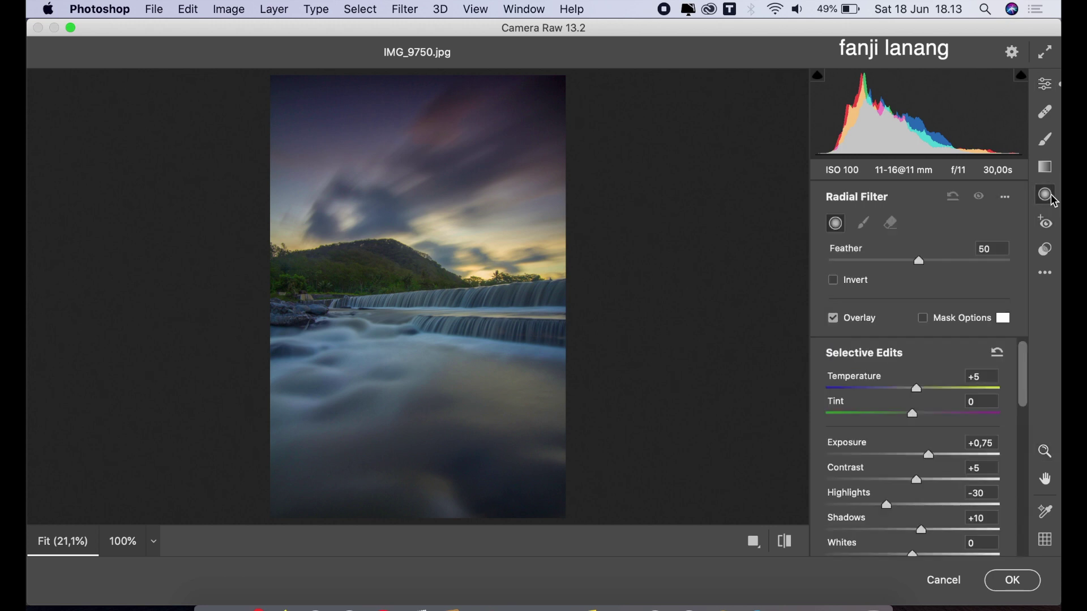
left_click(904, 504)
left_click_drag(1028, 403, 1022, 460)
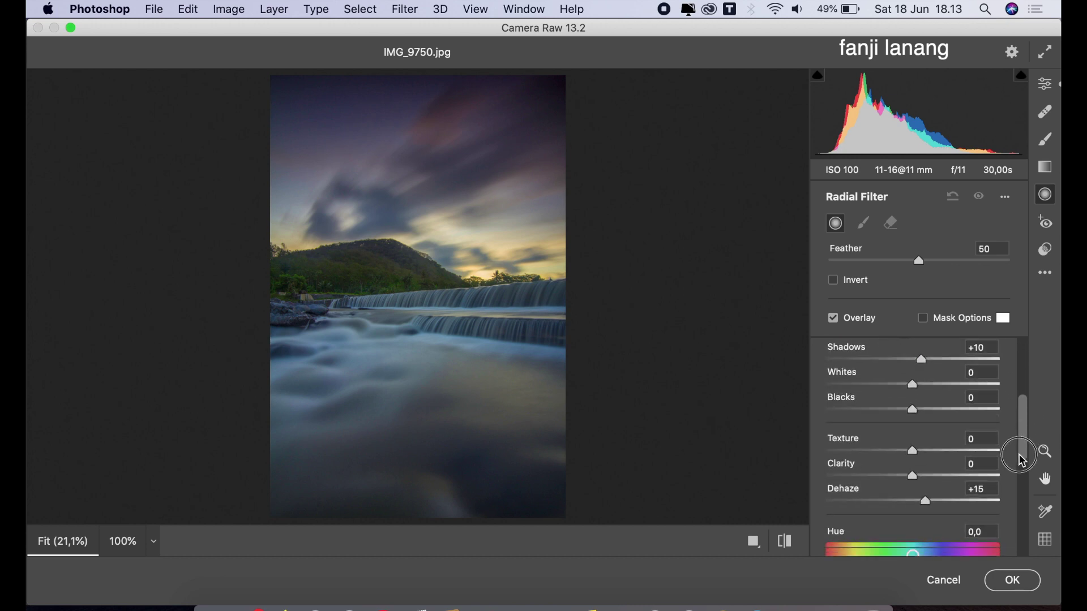
left_click_drag(917, 506, 925, 508)
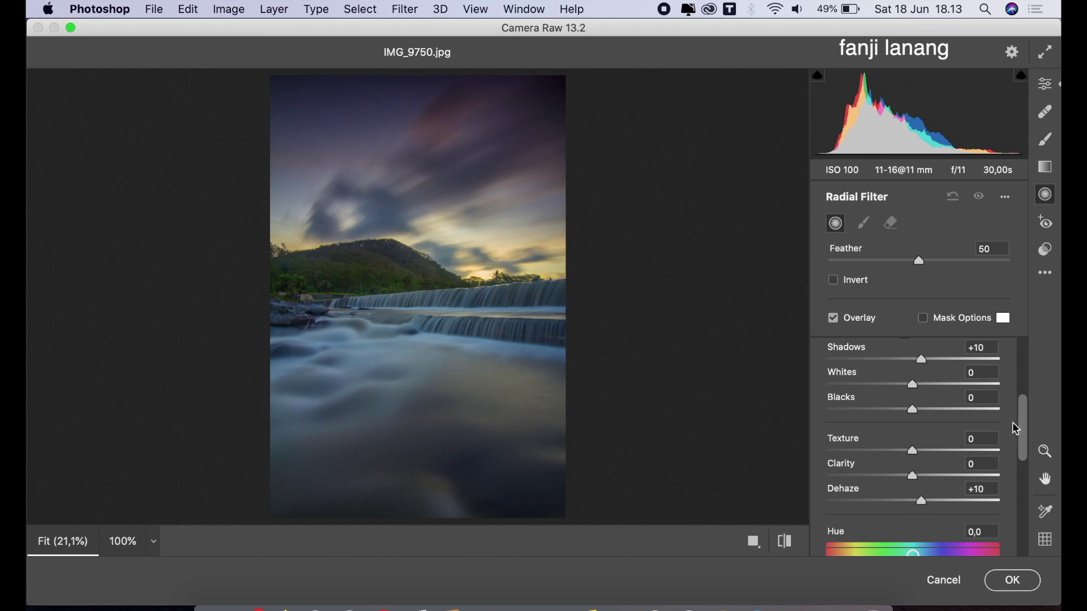
left_click_drag(1022, 419, 1027, 337)
left_click_drag(920, 383, 914, 407)
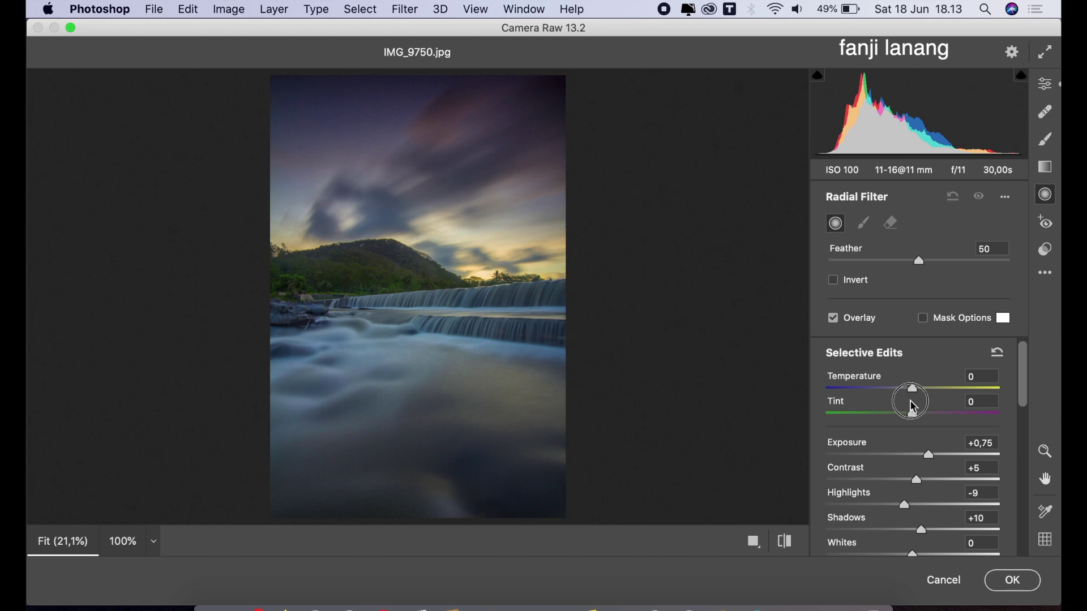
left_click(928, 456)
- Place a flattened, rotated radial filter over the middle cascade with Exposure about +1.20
left_click_drag(438, 334, 551, 355)
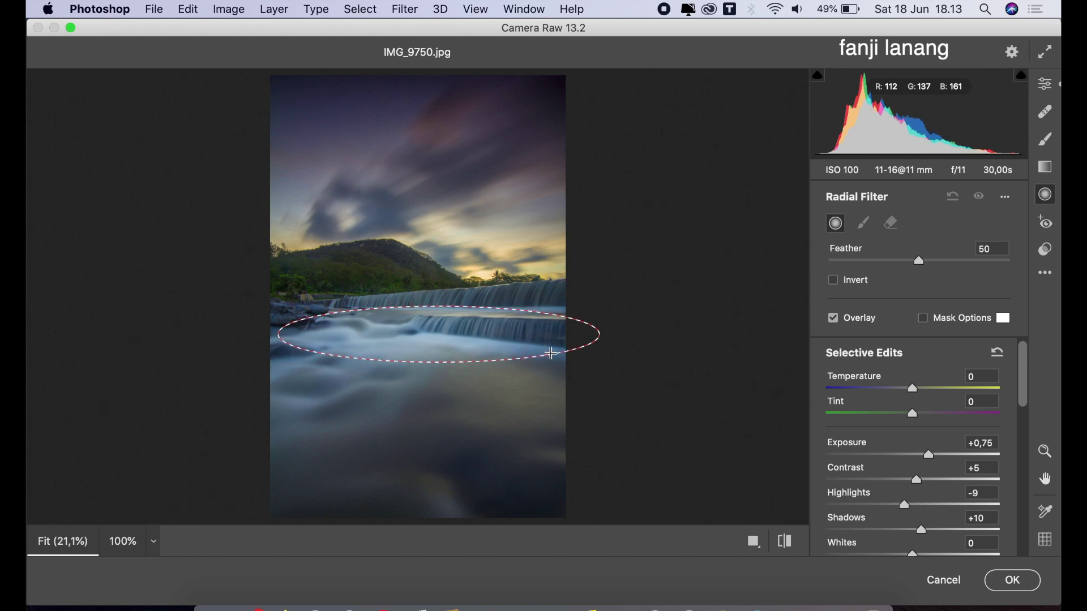
left_click_drag(500, 344, 531, 352)
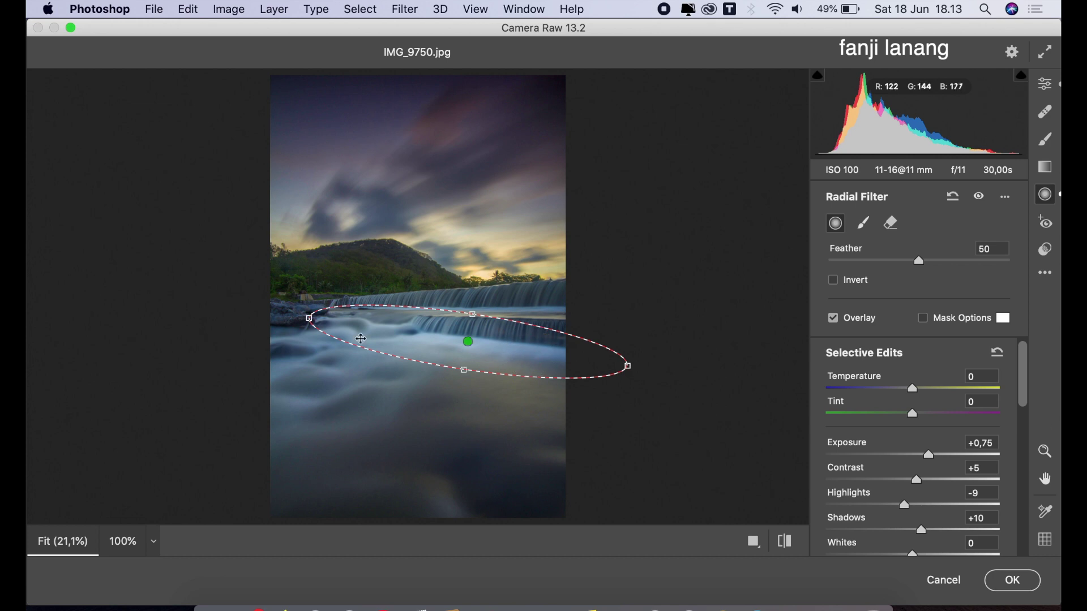
left_click_drag(311, 318, 275, 312)
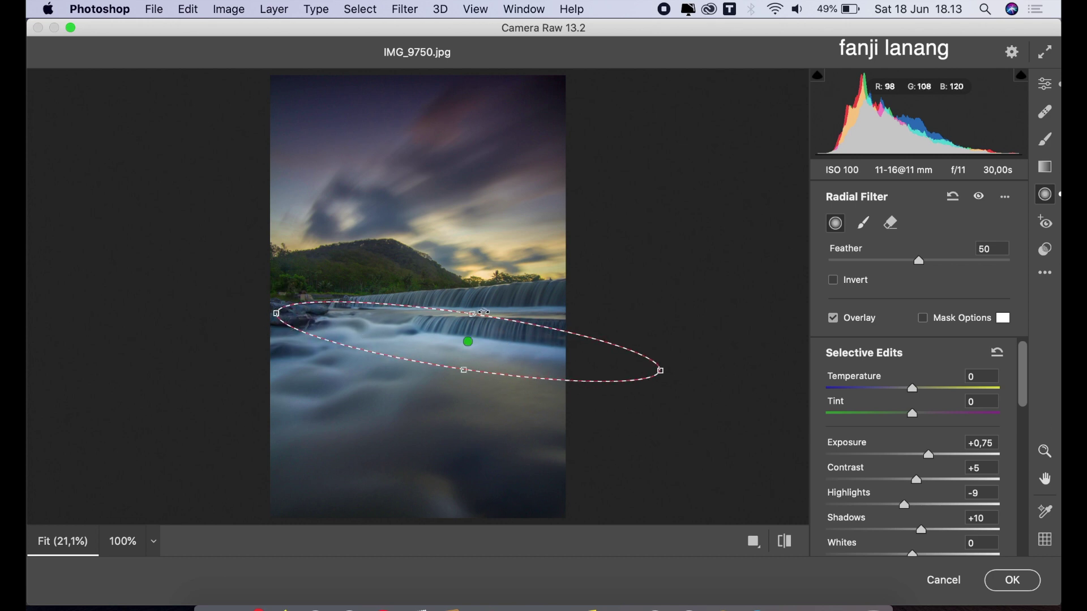
left_click_drag(474, 313, 474, 317)
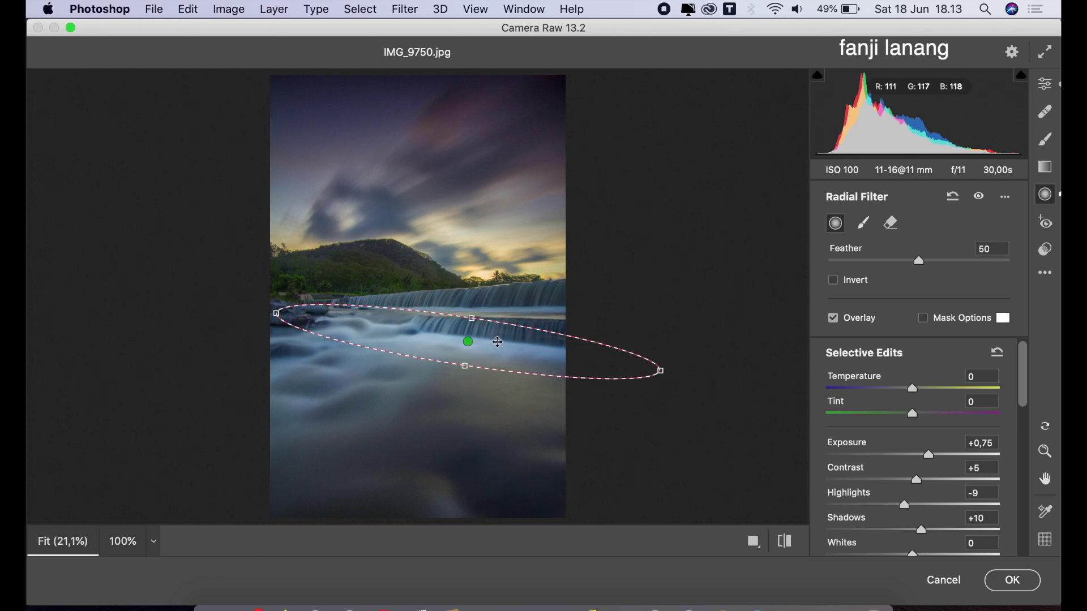
left_click_drag(681, 368, 682, 365)
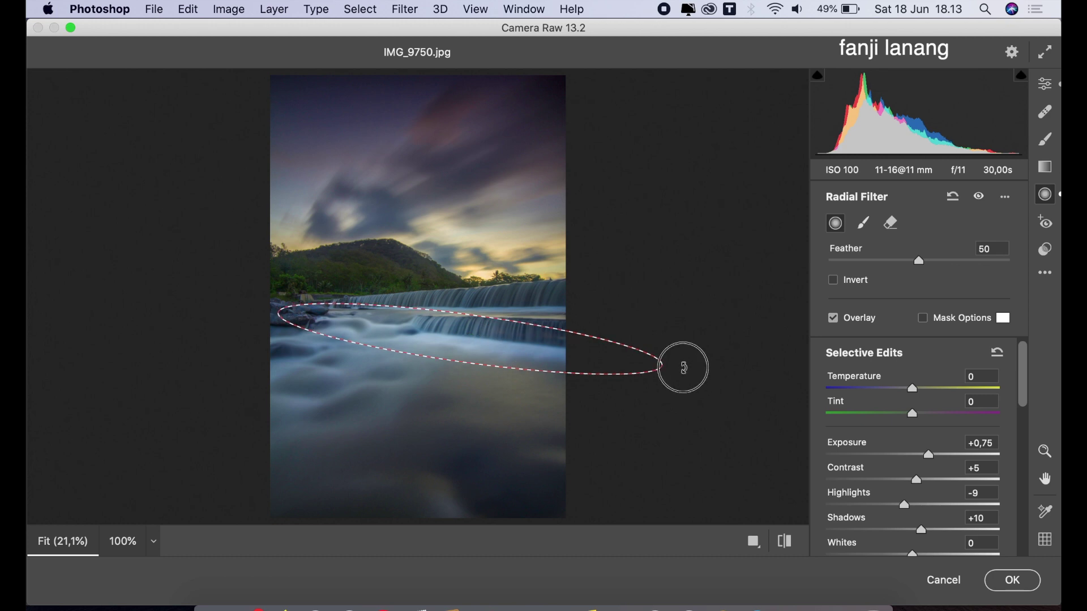
left_click(943, 459)
left_click_drag(940, 455, 938, 454)
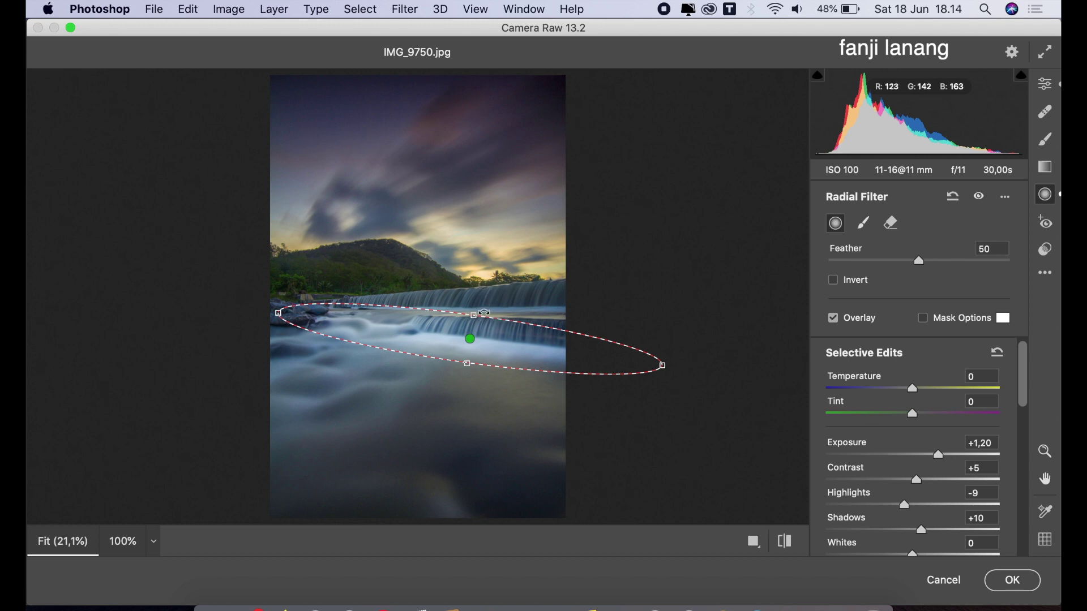
left_click_drag(473, 316, 473, 319)
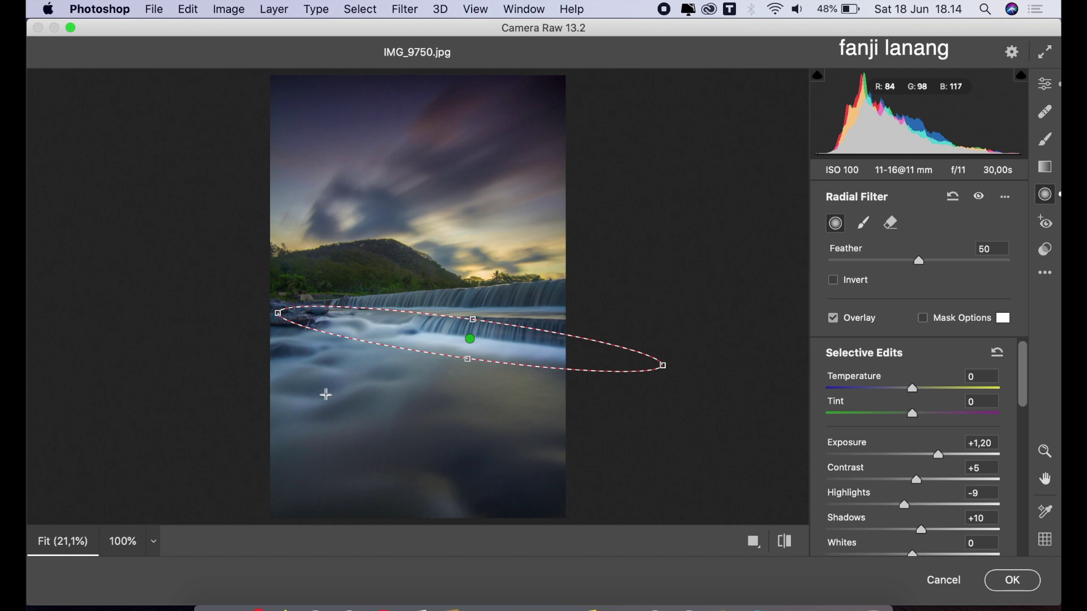
- Add Exposure +1.00 radial filters over the lower-left, centre and bottom water, plus one across the upper waterfall
left_click_drag(295, 399, 321, 411)
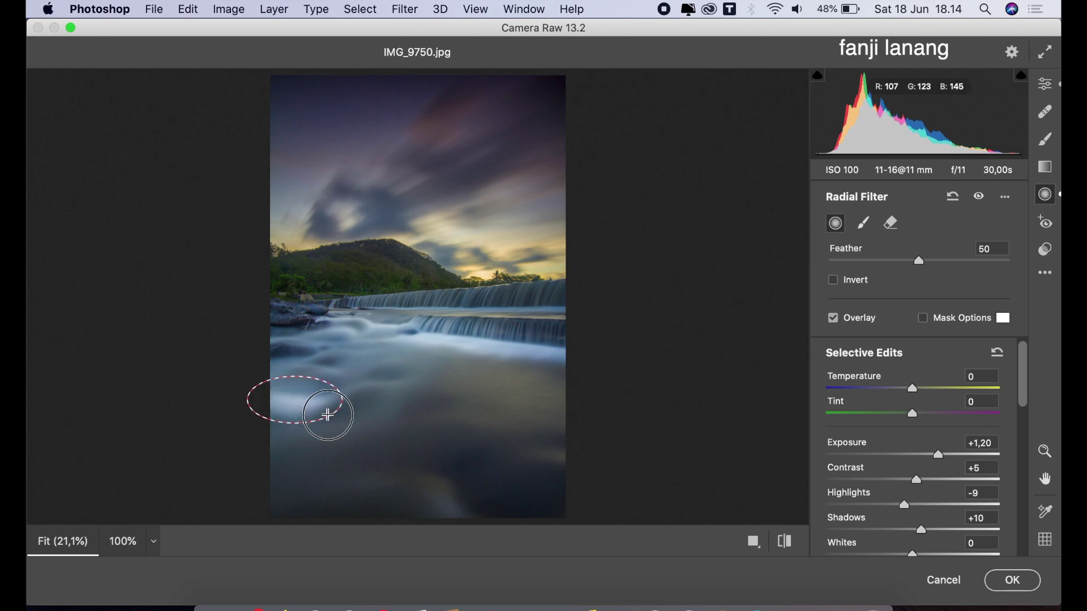
left_click_drag(320, 412, 327, 413)
left_click_drag(938, 454, 934, 456)
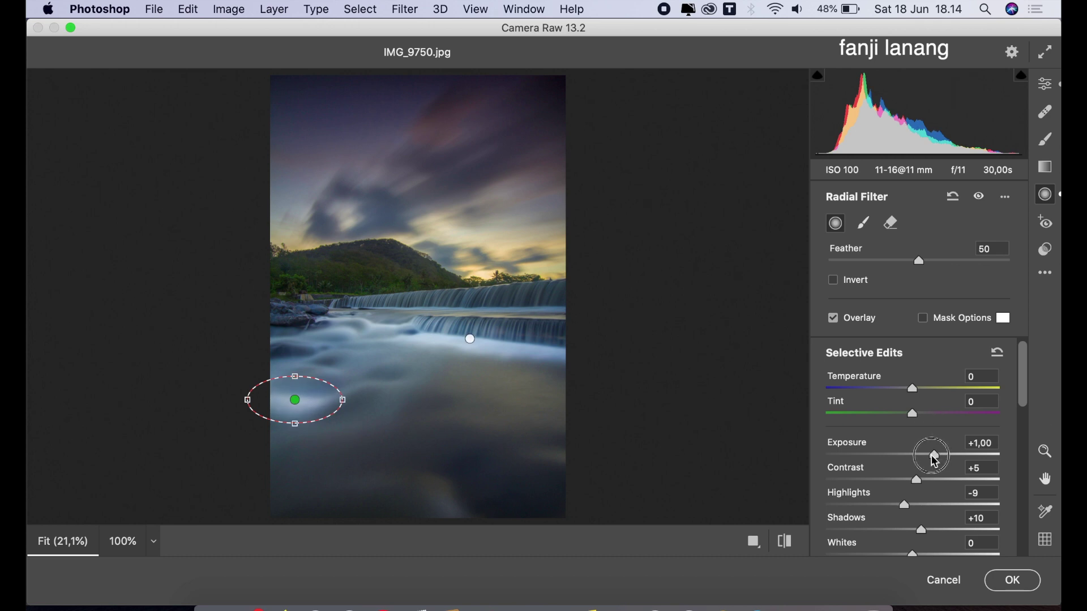
left_click_drag(360, 349, 386, 357)
left_click_drag(386, 355, 352, 343)
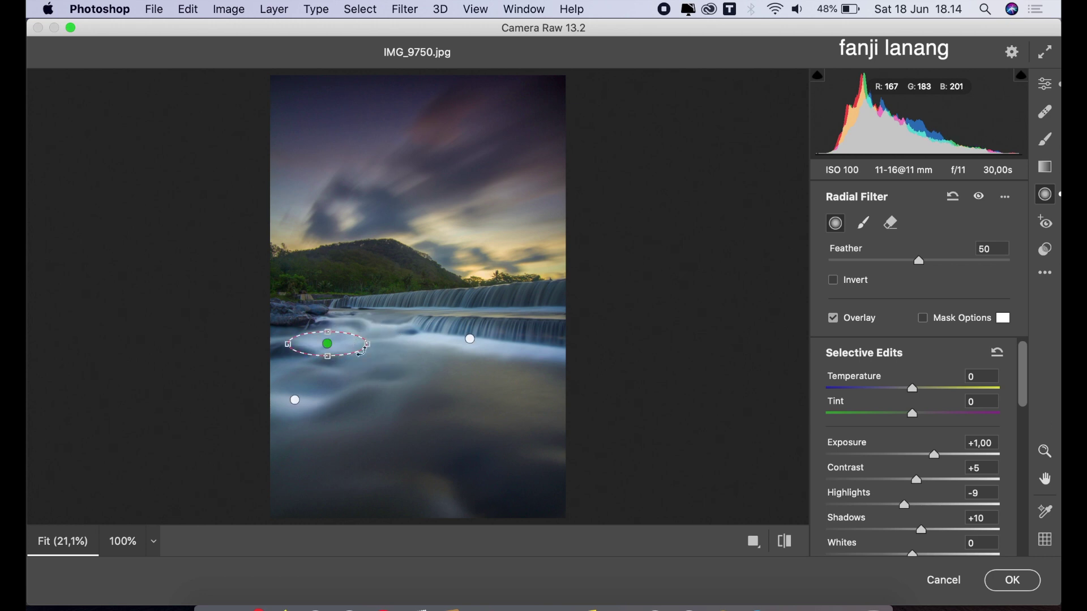
mouse_move(389, 383)
left_mouse_down()
mouse_move(426, 384)
mouse_move(429, 397)
left_mouse_up()
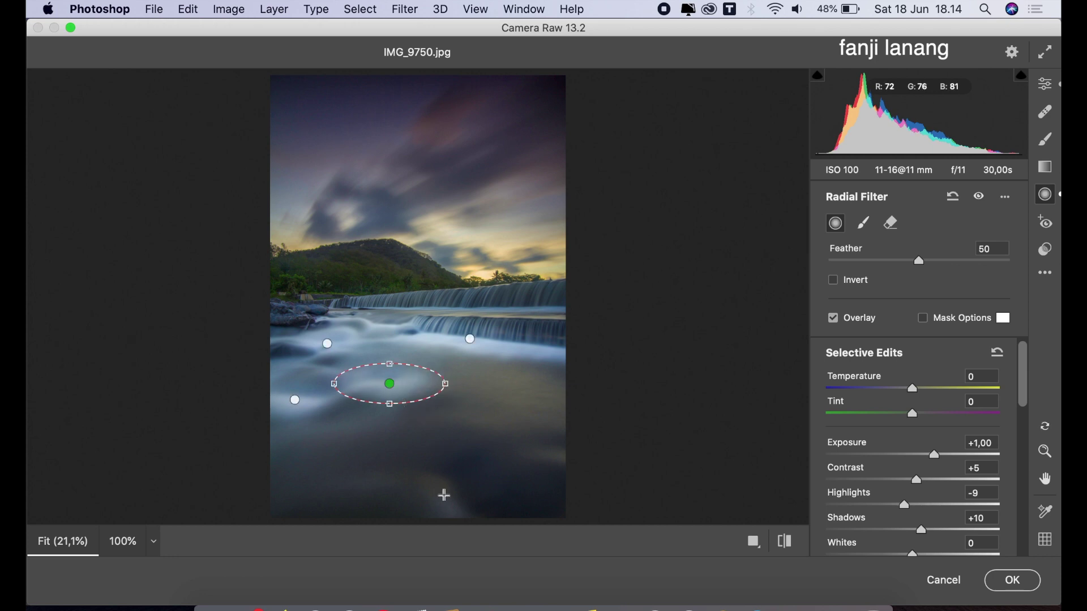
left_click_drag(437, 492, 451, 531)
left_click_drag(429, 425, 314, 418)
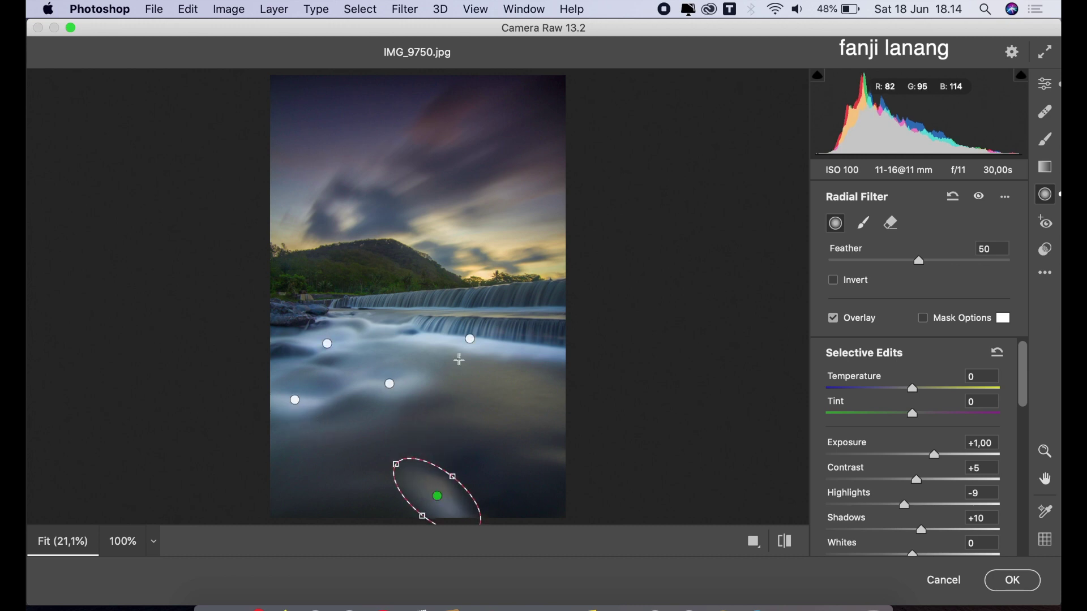
left_click_drag(475, 298, 619, 296)
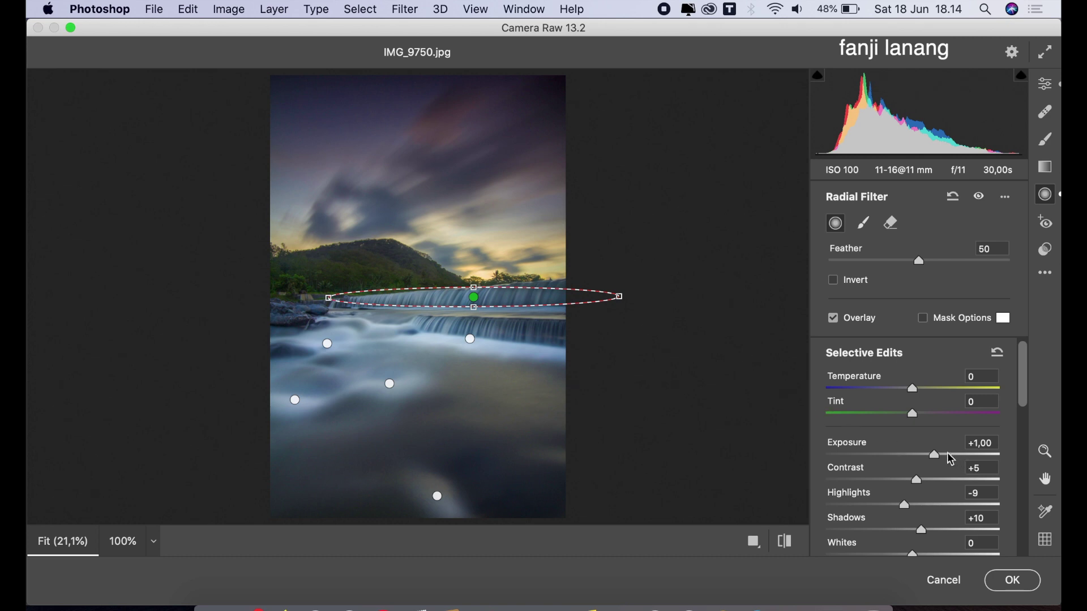
- Raise the upper waterfall filter's Exposure to +1.60 and return to the main Edit panel
left_click_drag(951, 456, 947, 455)
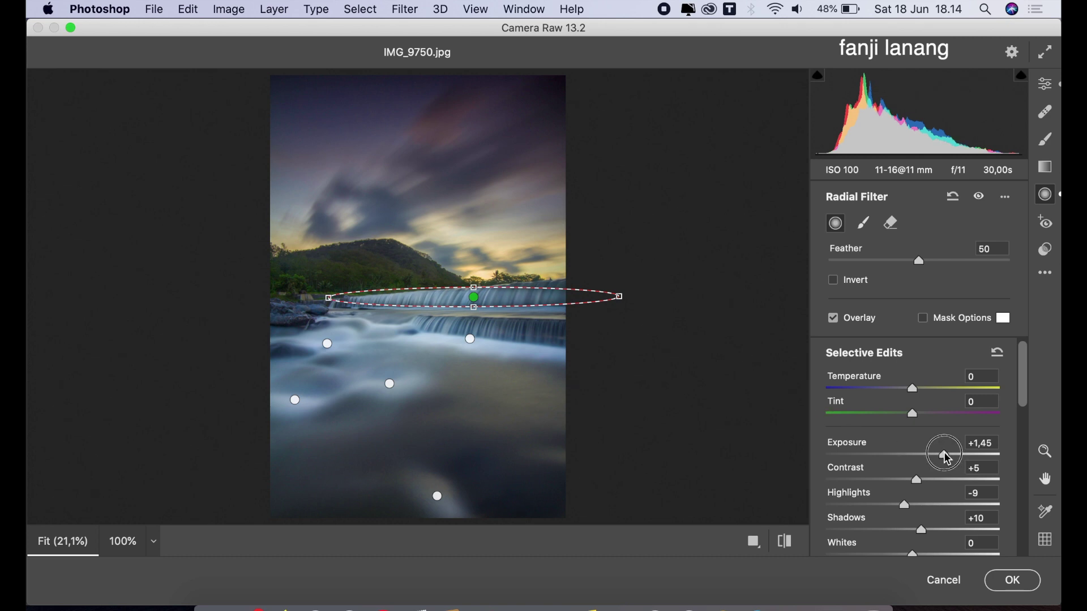
left_click_drag(948, 459, 951, 460)
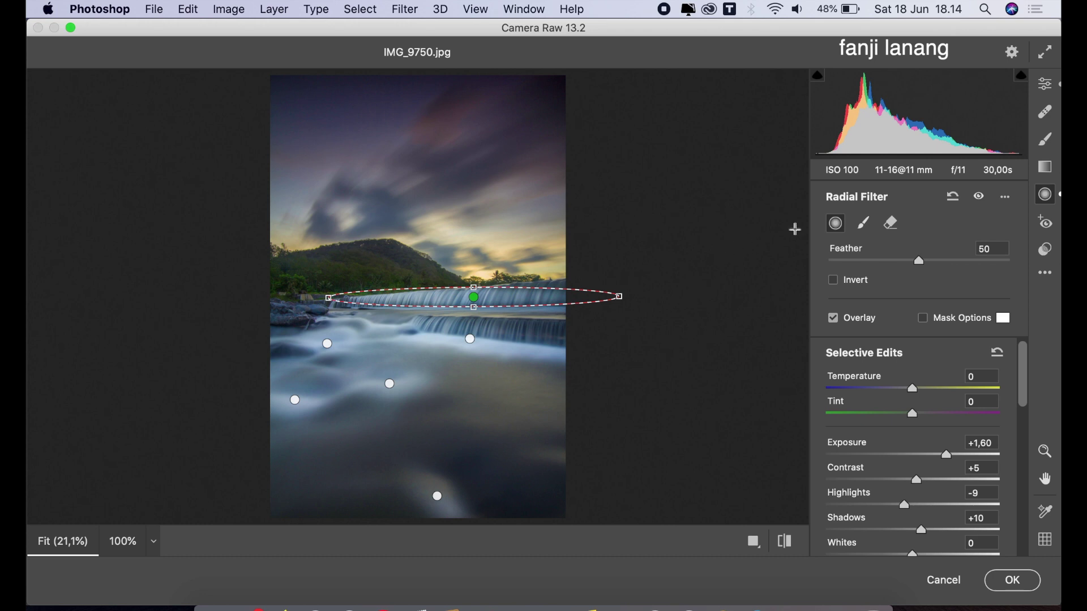
left_click(1046, 85)
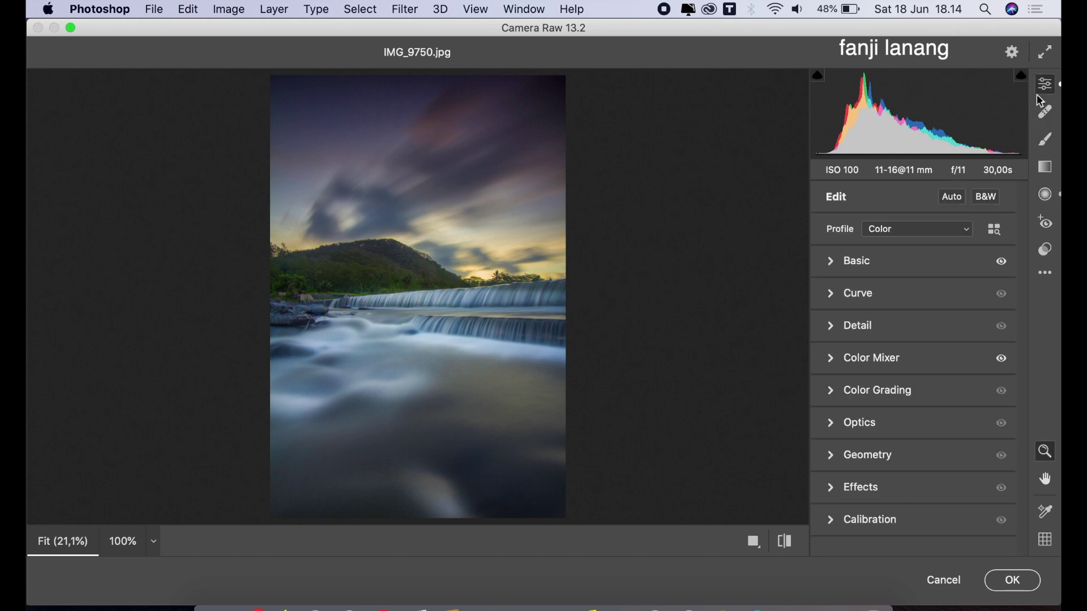
- Compare before/after, then set Exposure +0.85, Contrast +20 and Temperature -1 in Basic
left_click(784, 545)
left_click(784, 545)
left_click(784, 545)
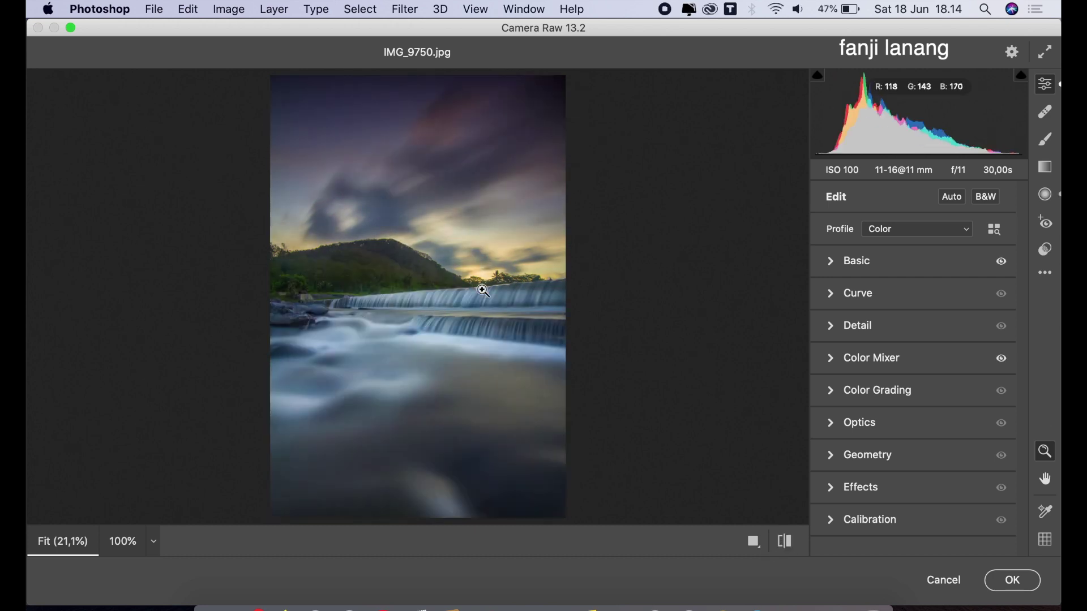
left_click(827, 260)
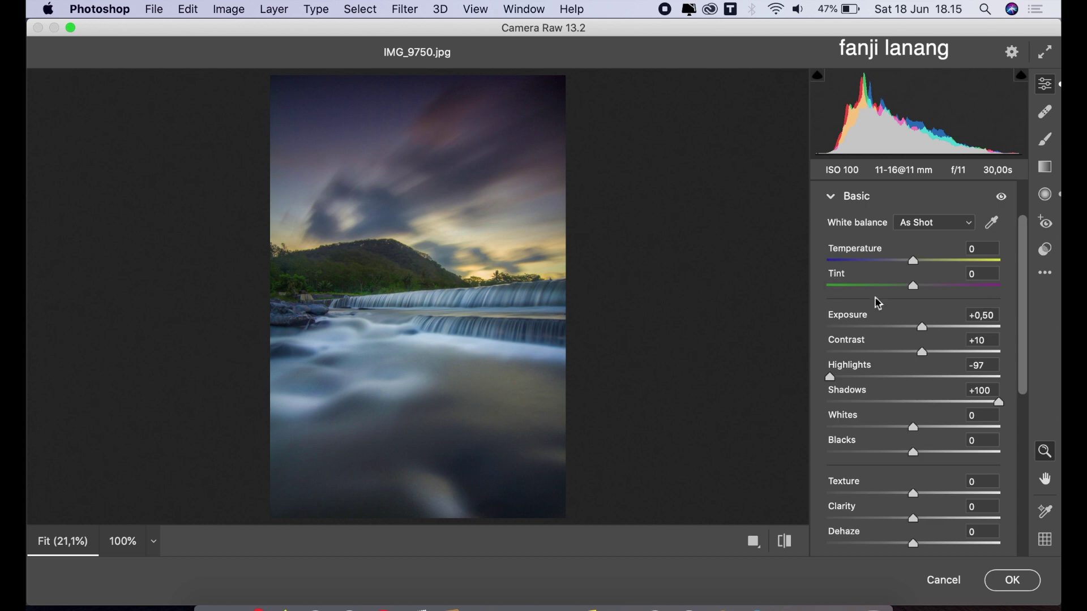
left_click_drag(927, 333, 935, 338)
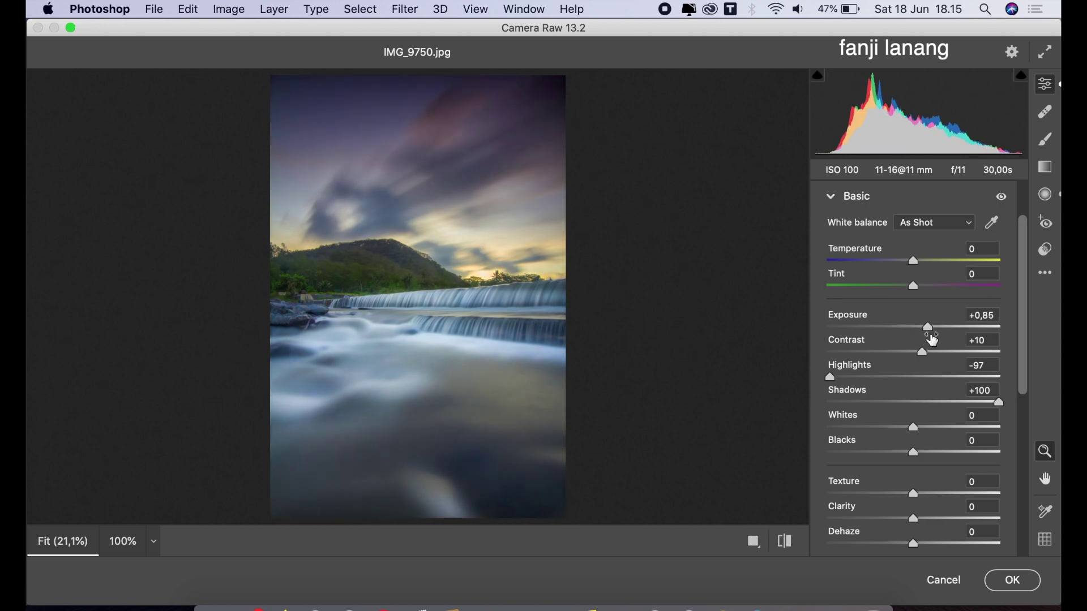
mouse_move(937, 357)
left_mouse_down()
mouse_move(951, 358)
mouse_move(933, 375)
left_mouse_up()
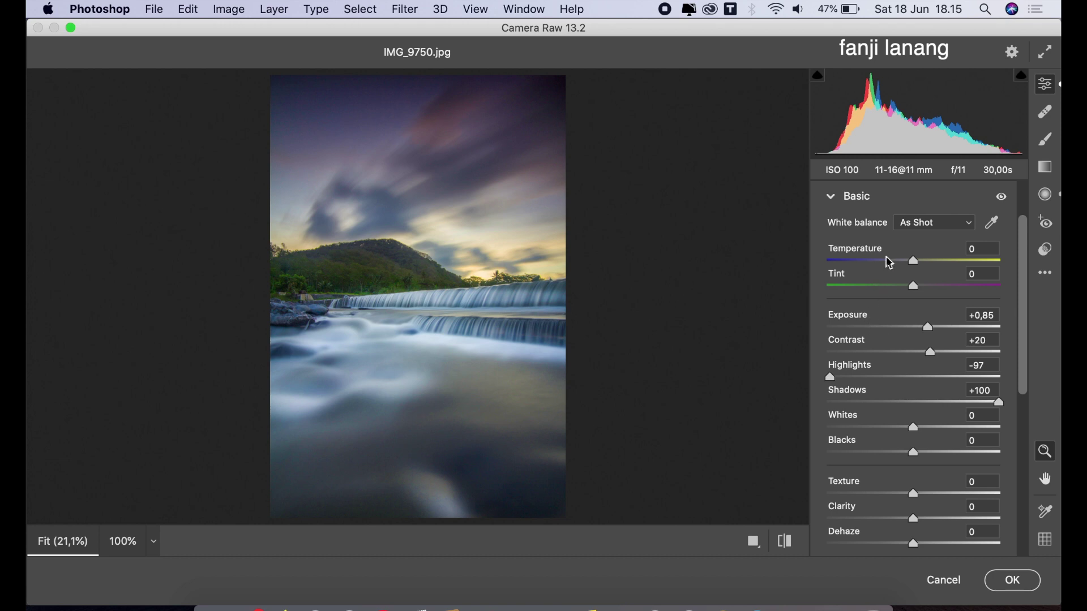
left_click_drag(906, 262, 917, 275)
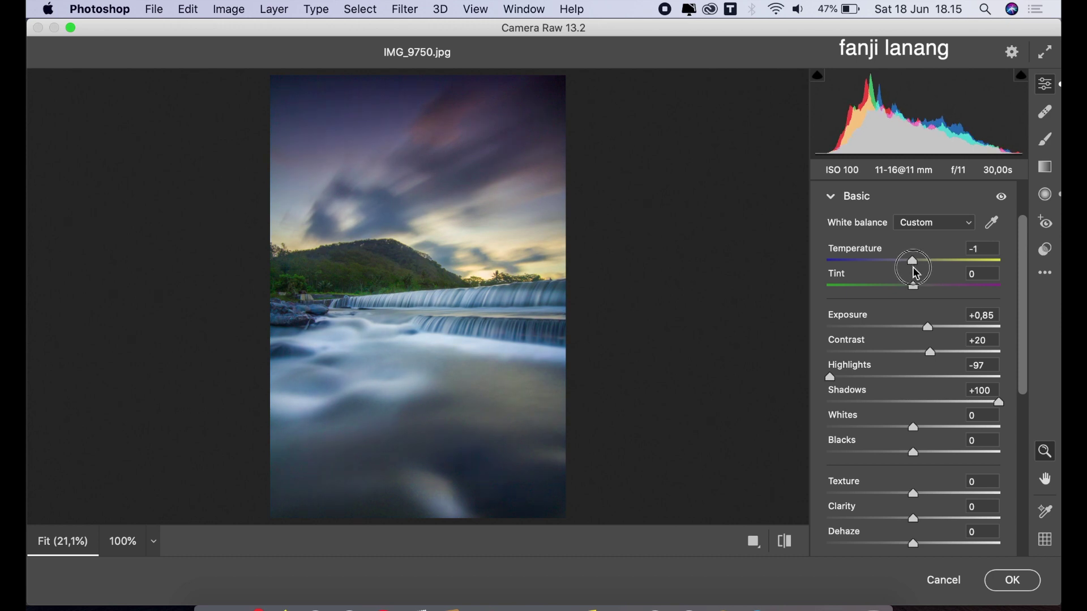
- Compare the edit against the original, then set Dehaze to +10 in the Basic panel
left_click(831, 198)
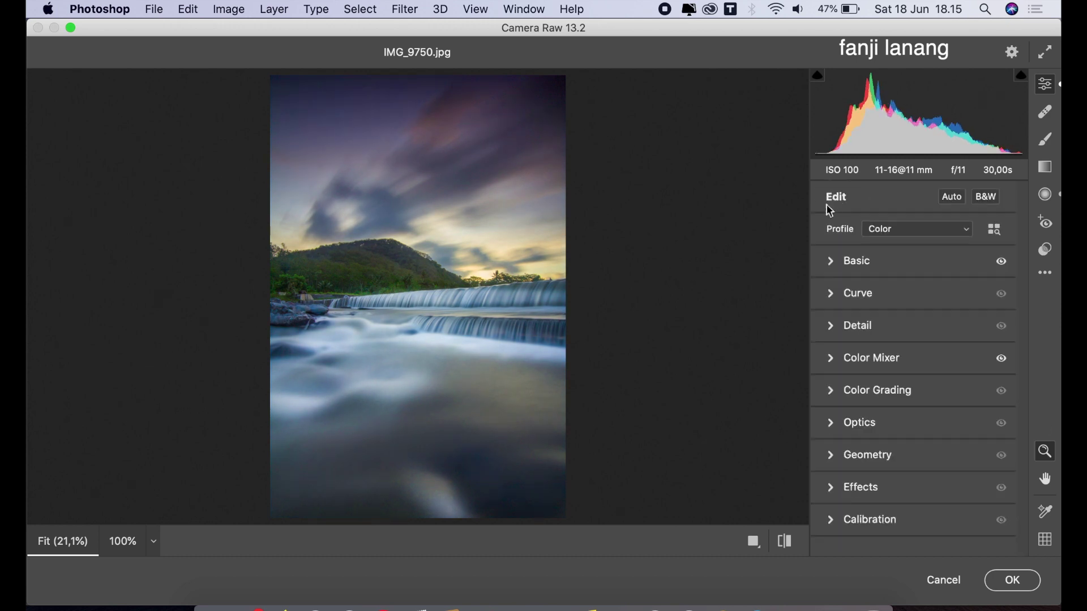
left_click(785, 542)
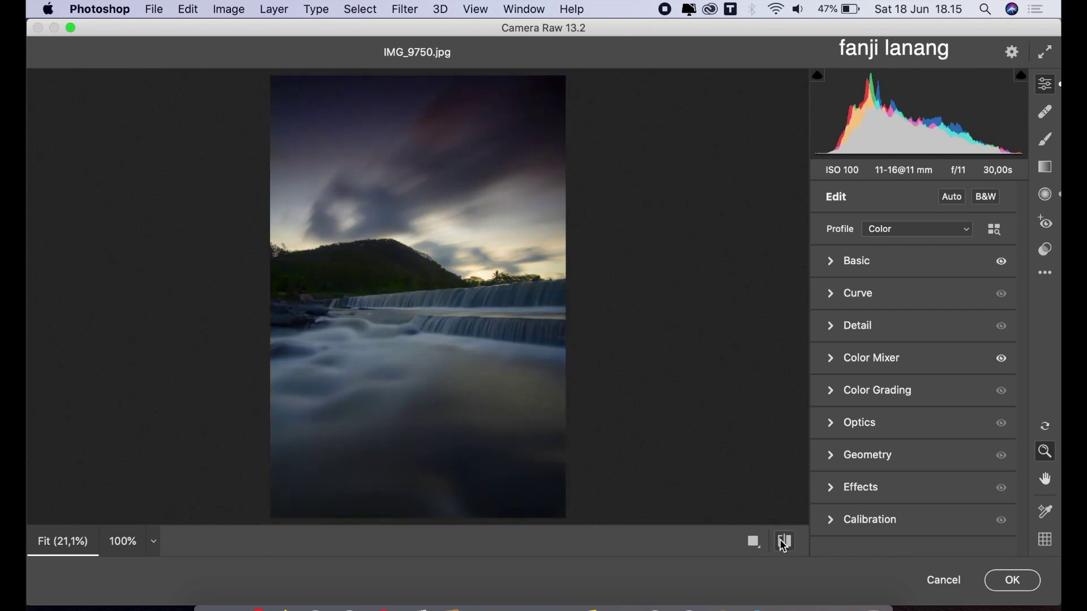
left_click(783, 545)
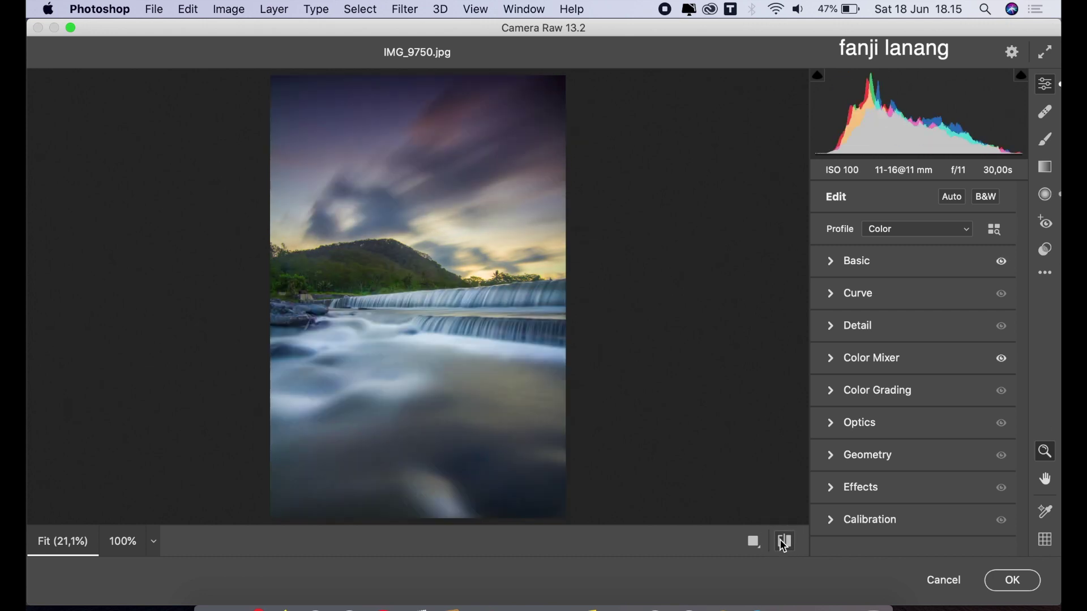
left_click(836, 262)
left_click_drag(1020, 270, 1023, 291)
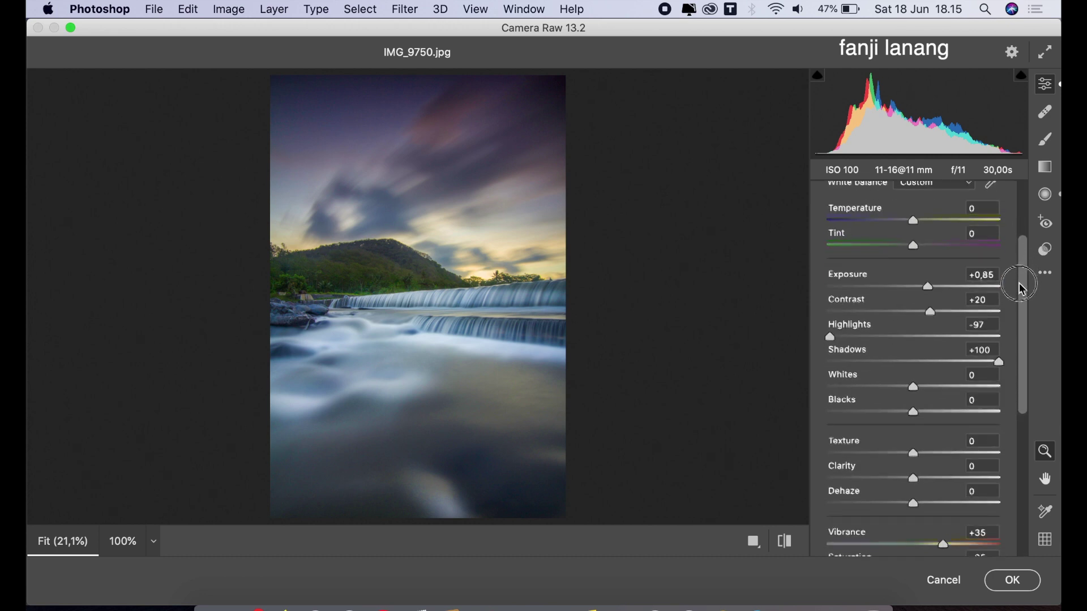
left_click(924, 496)
left_click_drag(924, 499, 926, 502)
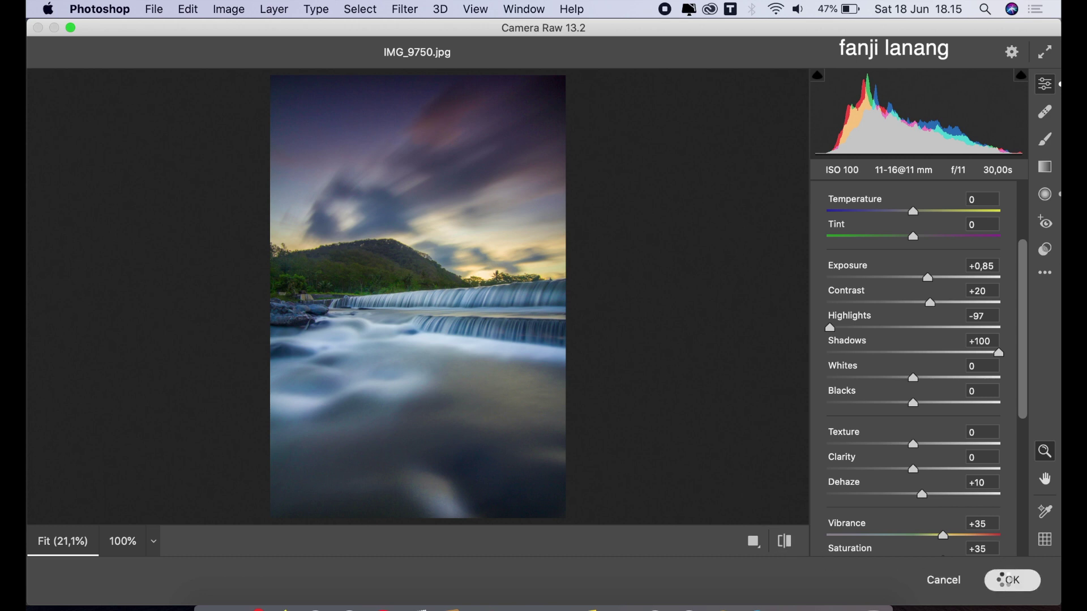
- Commit the Camera Raw edits to Background copy and toggle its visibility to compare
left_click(1007, 578)
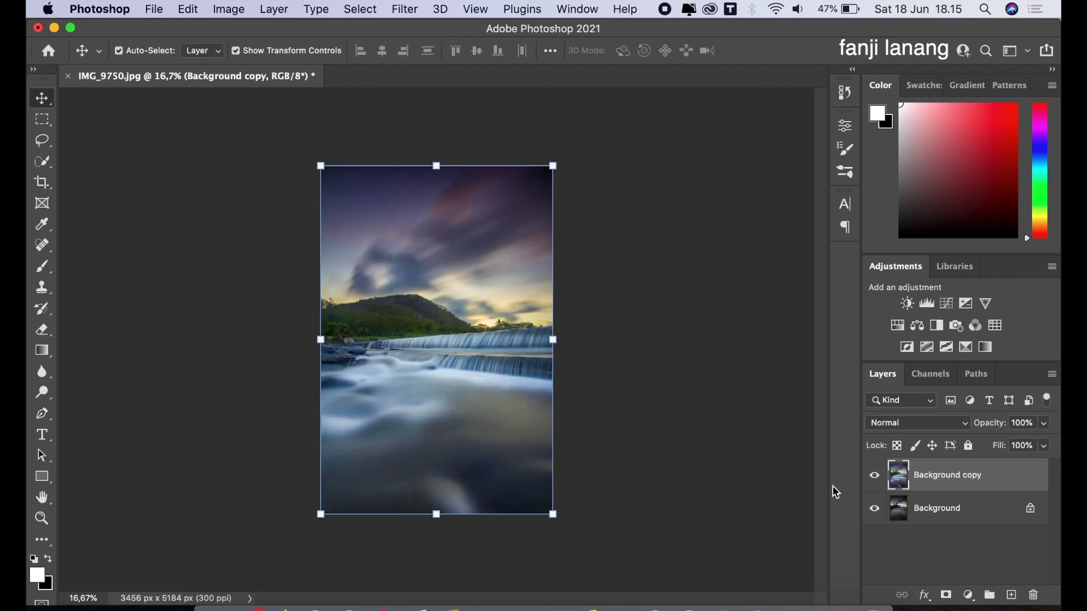
left_click(872, 477)
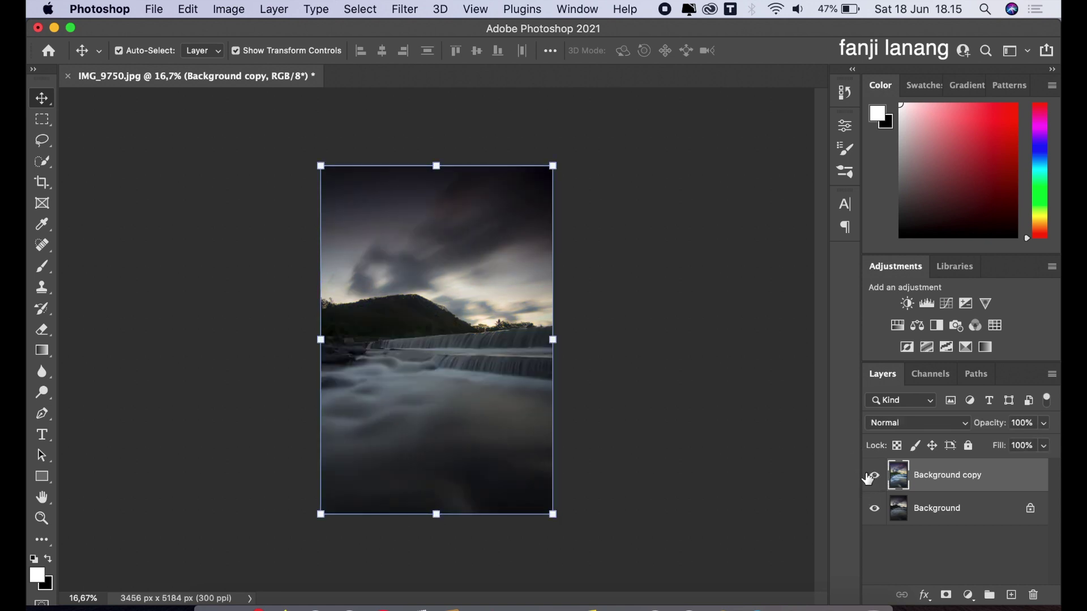
left_click(871, 477)
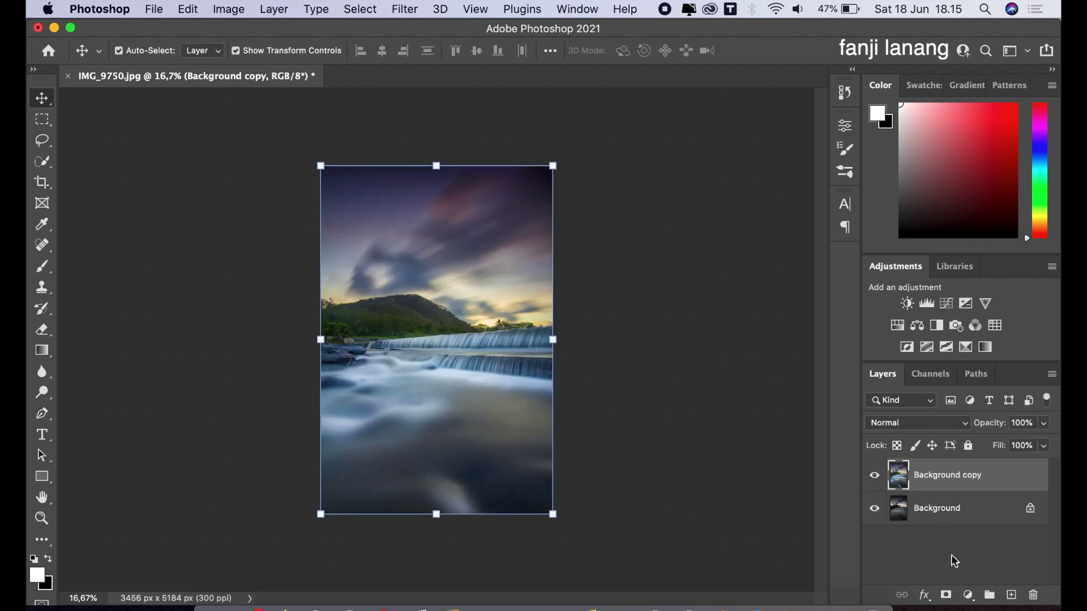
left_click(969, 595)
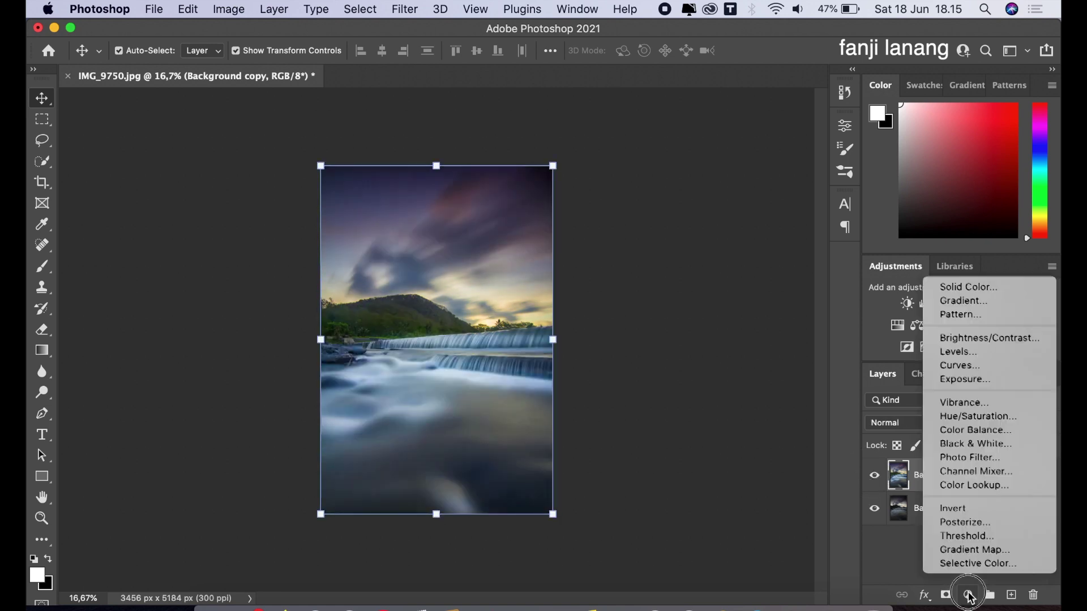
- Add a Brightness/Contrast 1 adjustment layer with Brightness 10 and Contrast 10
left_click(959, 339)
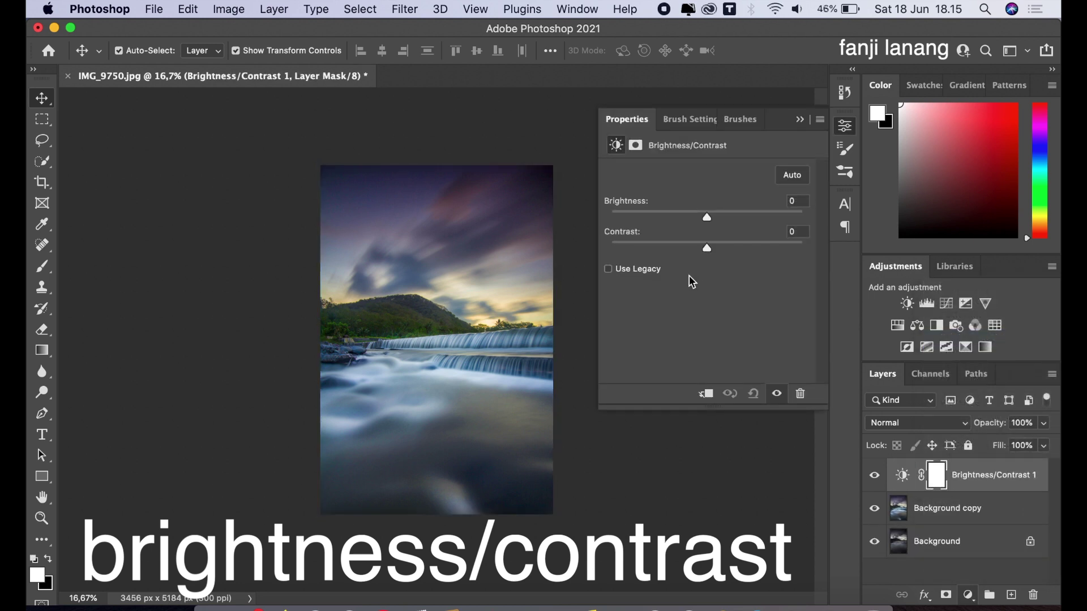
left_click(716, 220)
left_click_drag(716, 219, 716, 225)
left_click(716, 246)
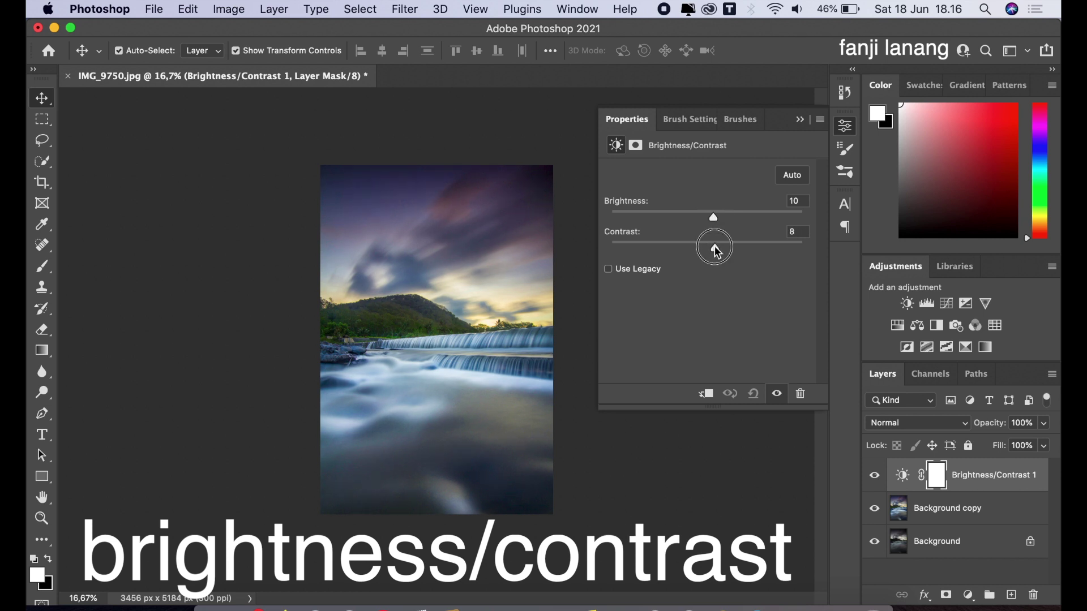
left_click_drag(716, 253, 719, 259)
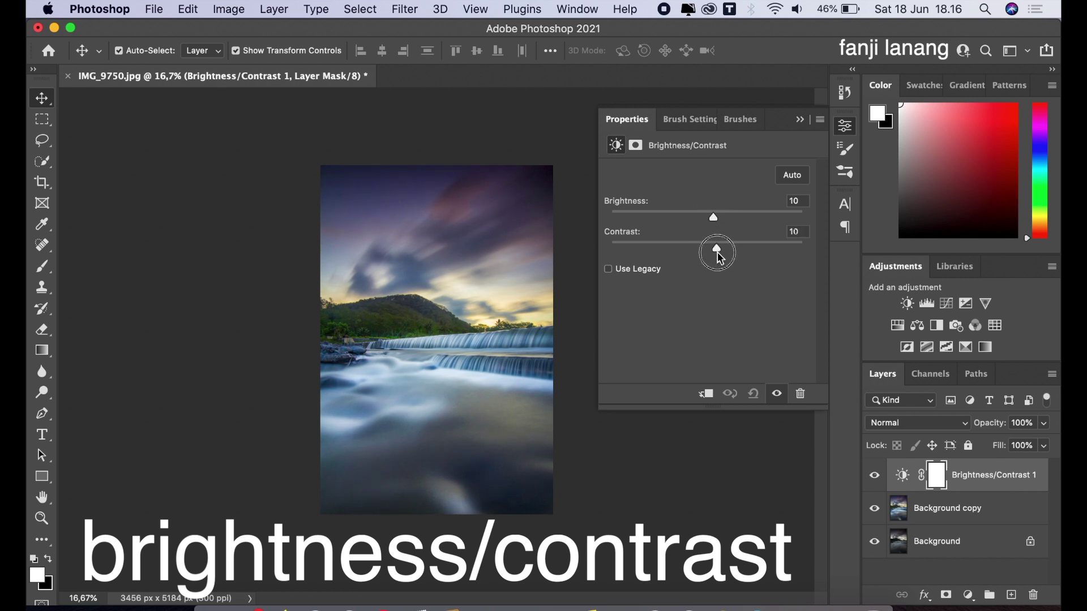
left_click(800, 120)
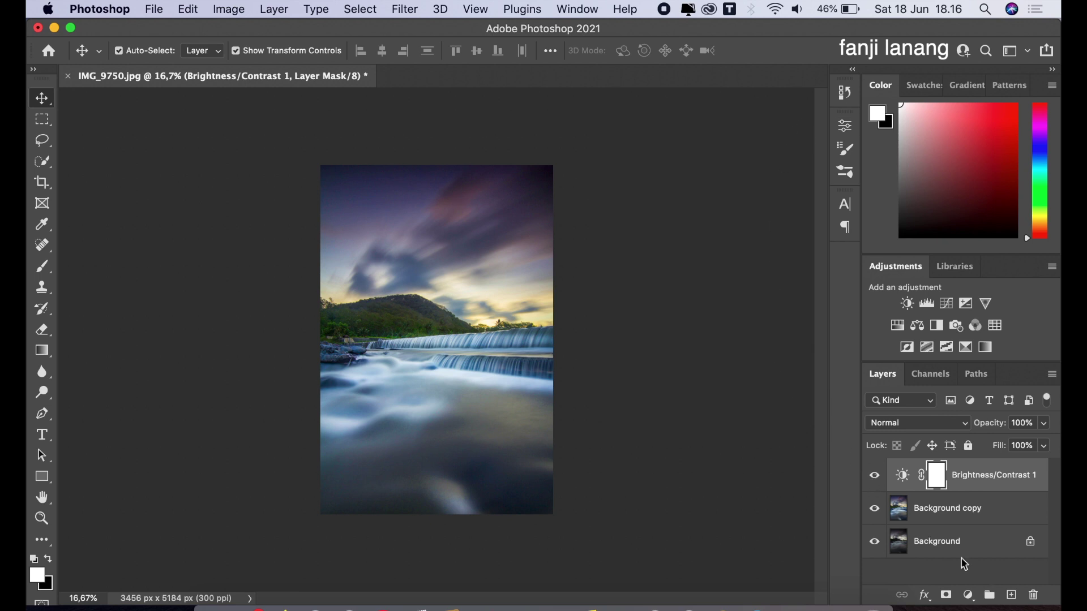
- On a new Layer 1, stamp the signature brush preset once near the photo's bottom centre
left_click(1011, 595)
key("b")
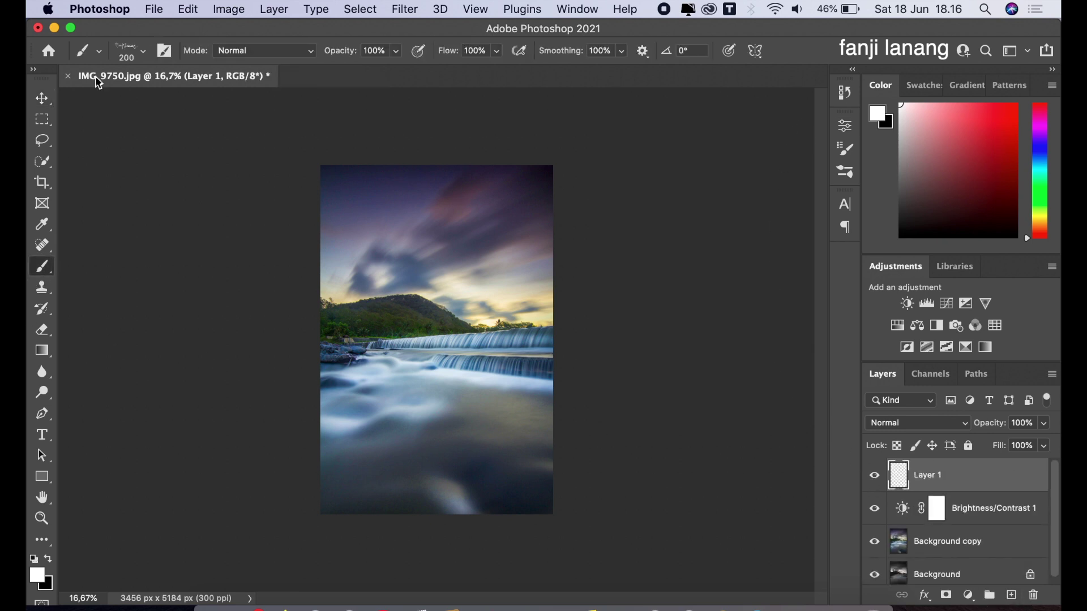
left_click(141, 51)
left_click(58, 202)
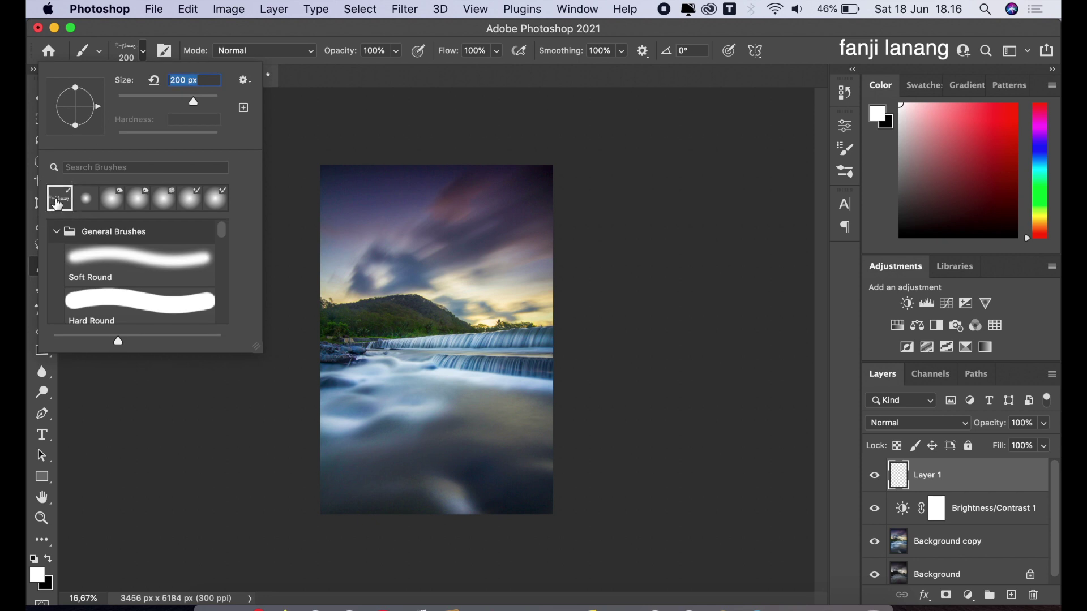
key("Return")
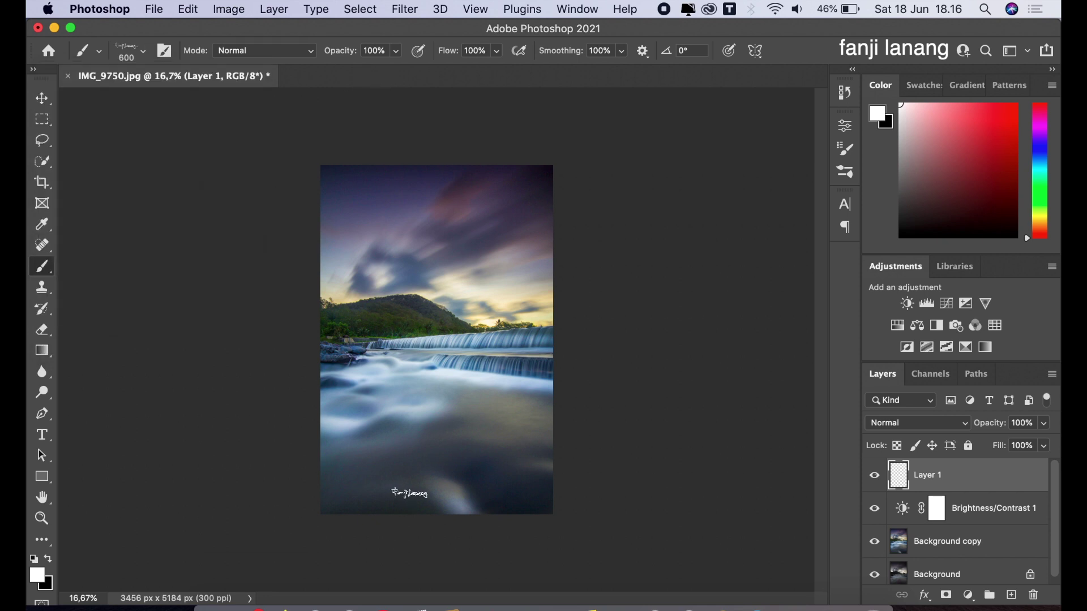
left_click(353, 501)
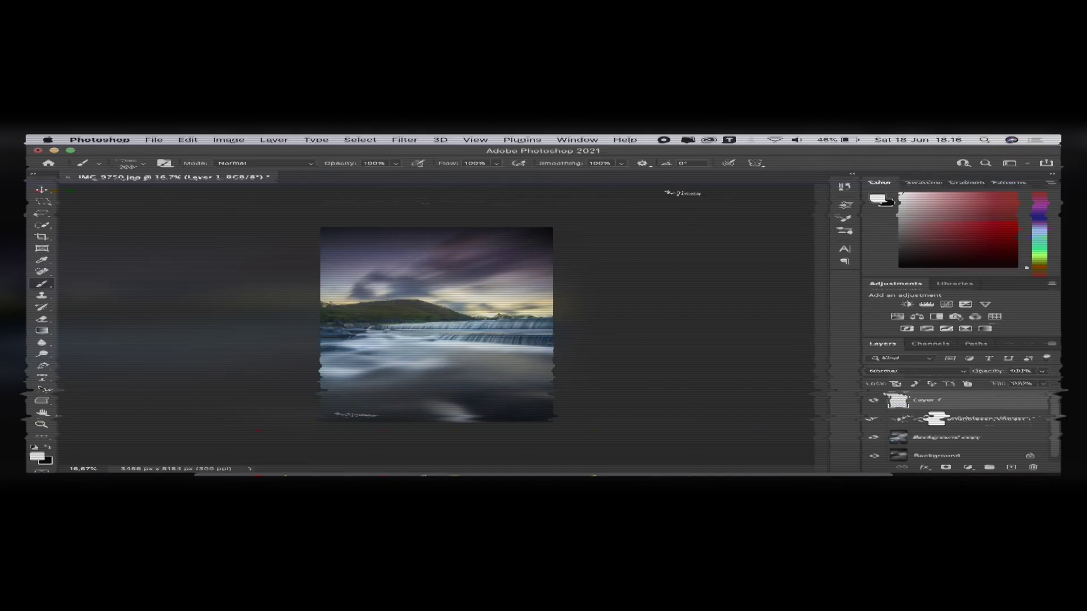